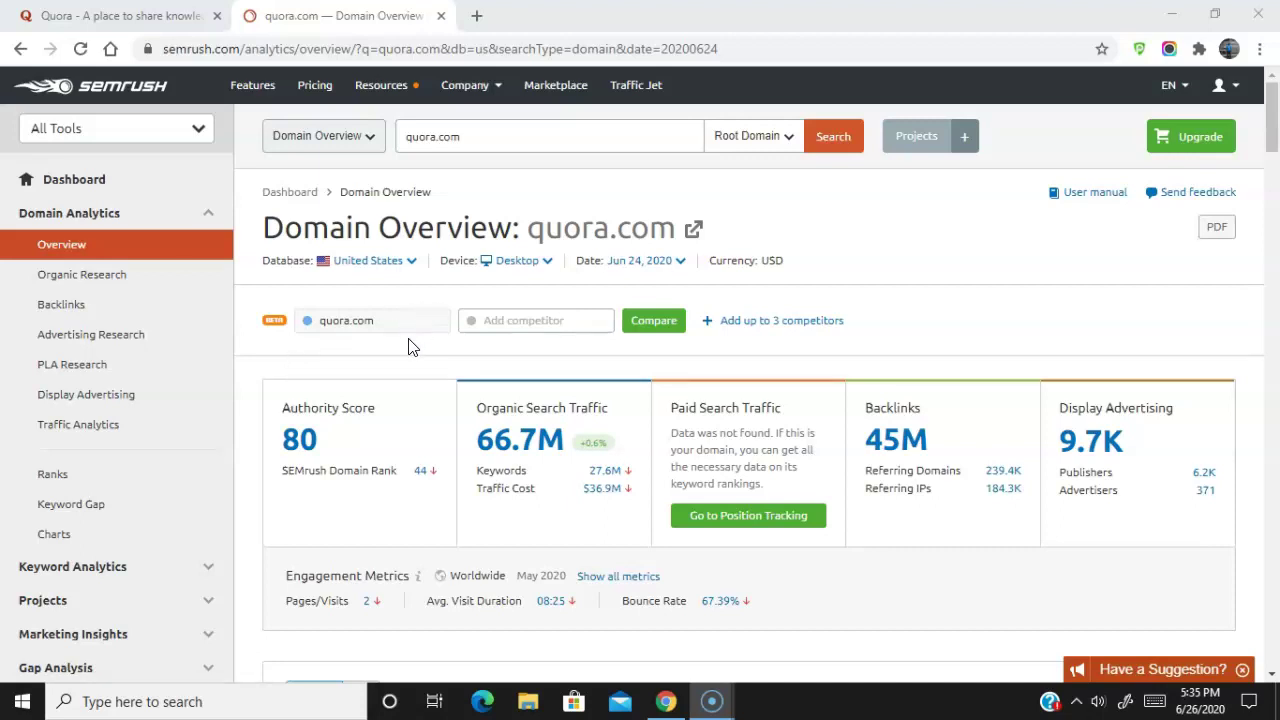
Step: Review the quora.com domain overview, including its traffic metrics, keywords by country and top organic keywords
scroll(405, 350, "down", 1)
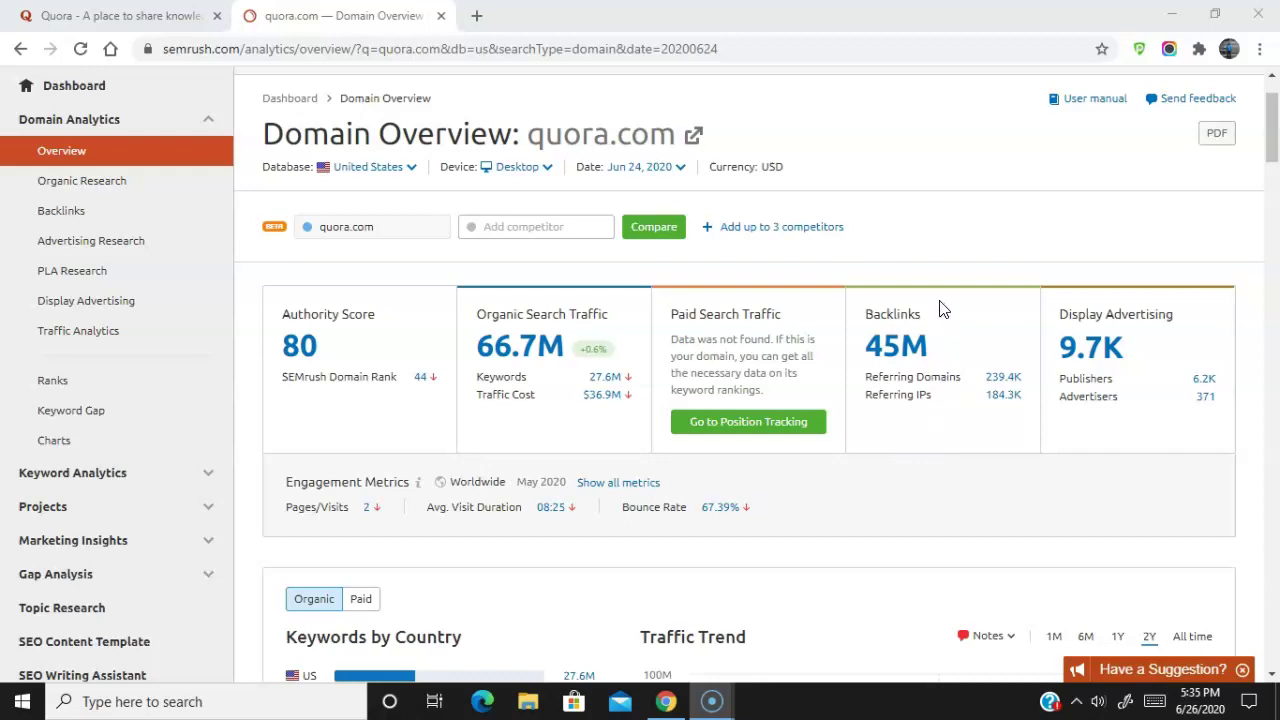
scroll(318, 487, "down", 8)
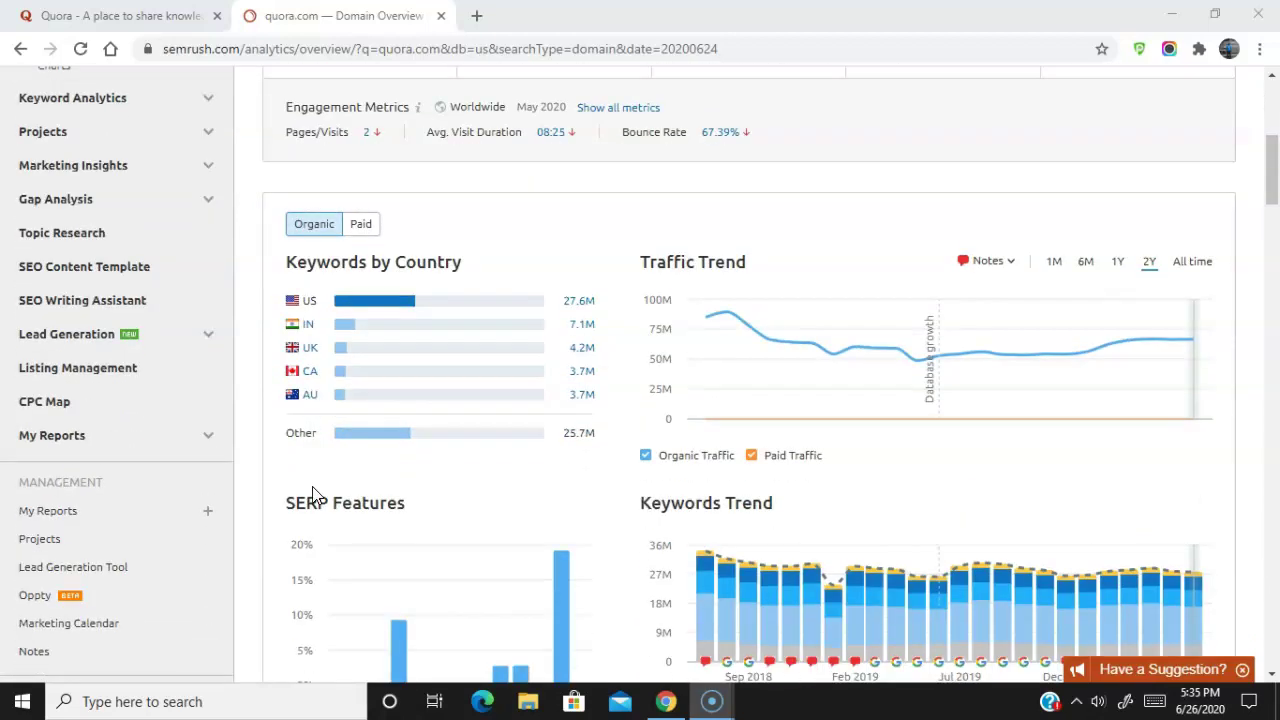
scroll(312, 496, "down", 4)
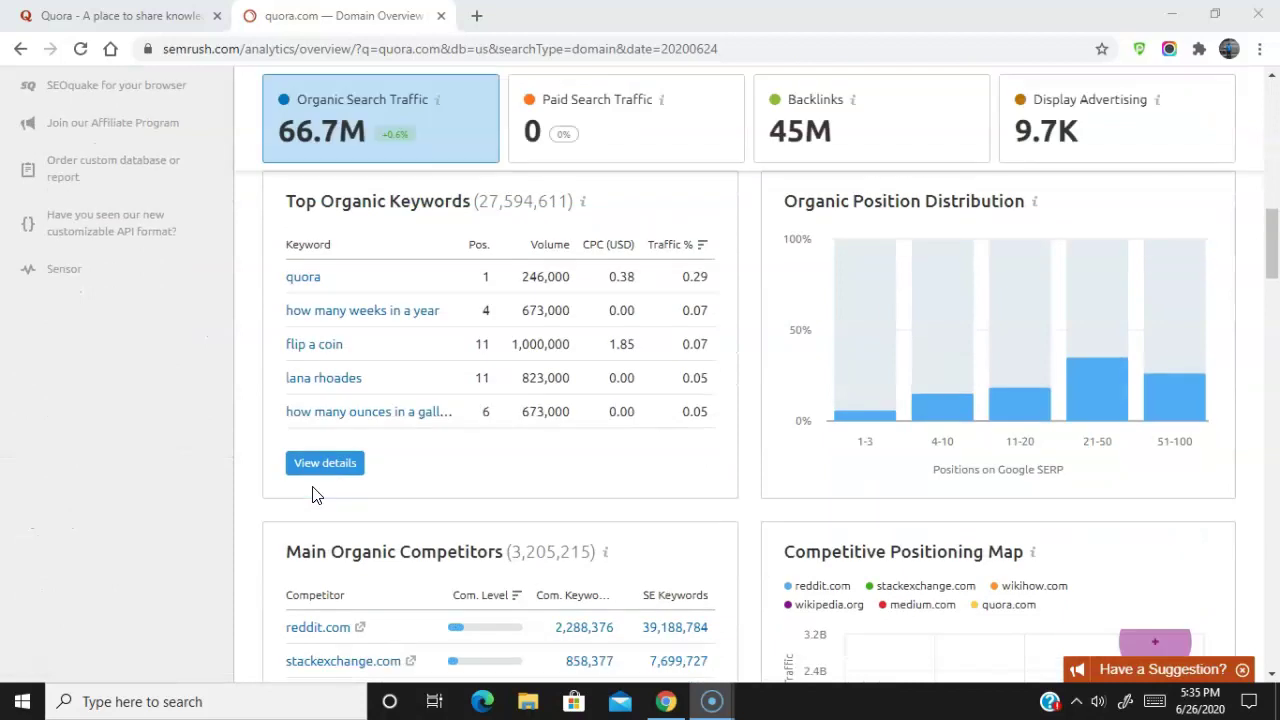
scroll(312, 486, "up", 12)
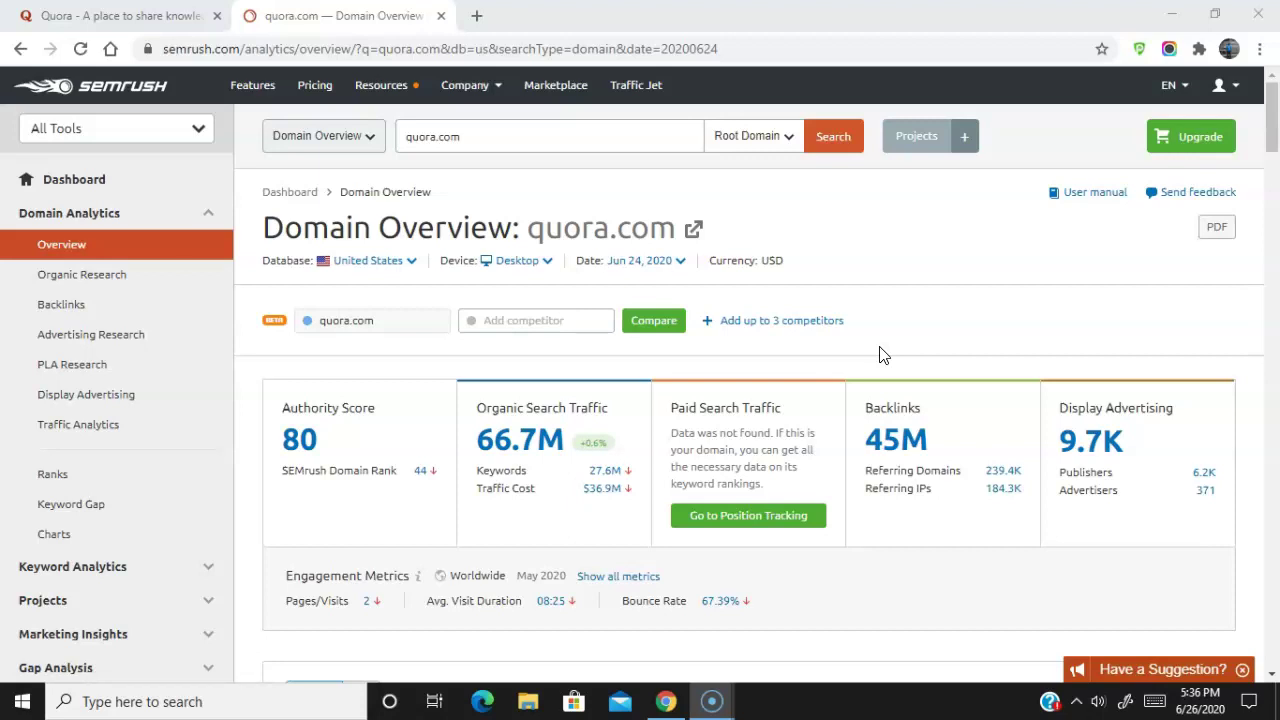
Step: Switch to Quora and open the signed-in account's own profile page
key("ctrl+shift+Tab")
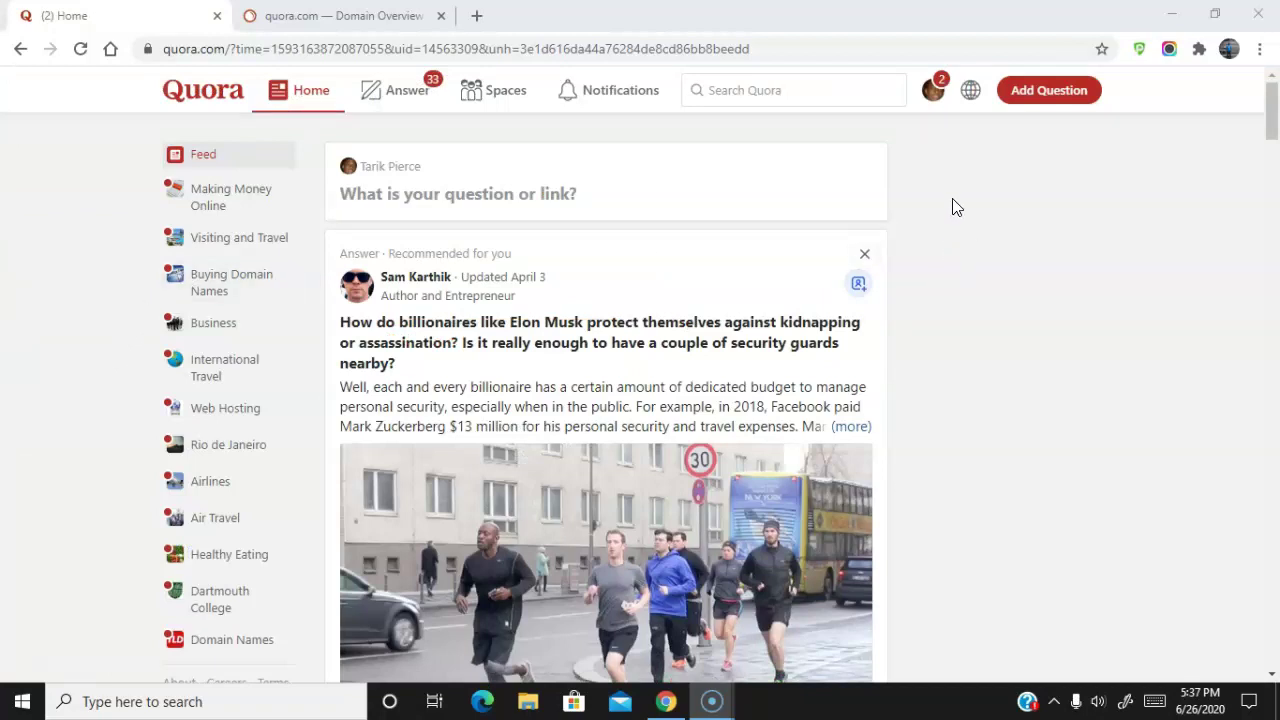
left_click(942, 105)
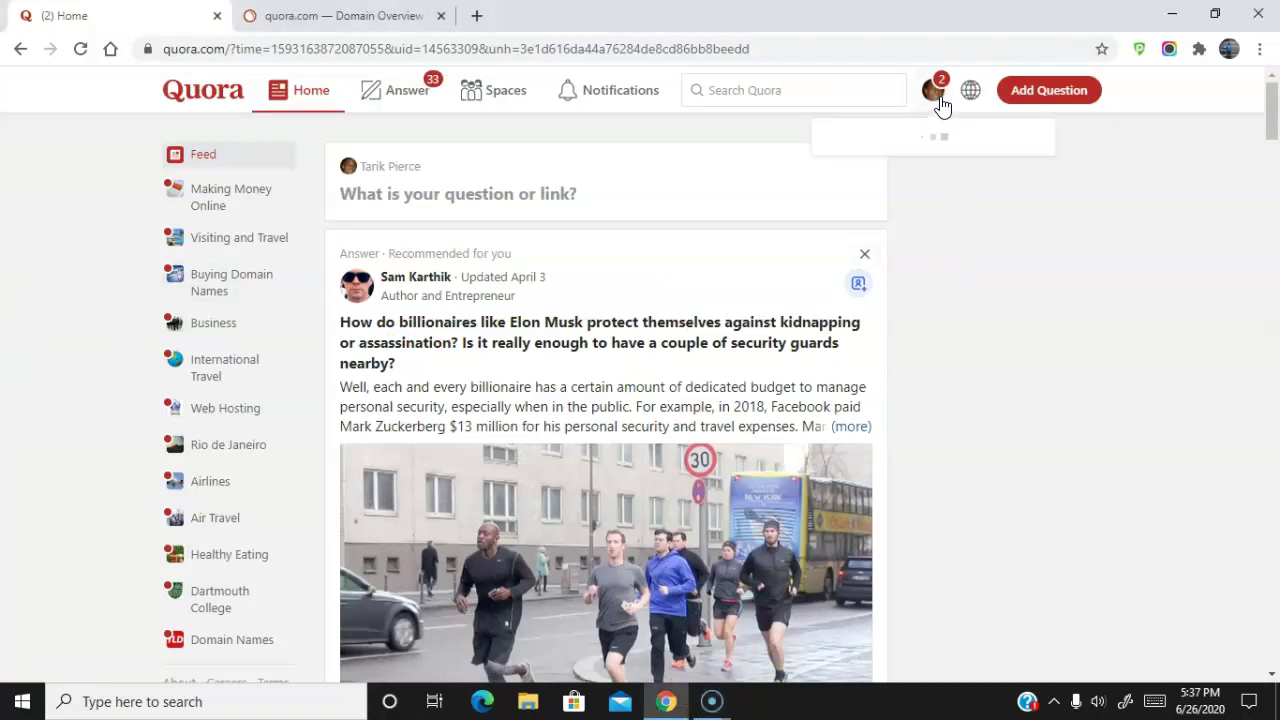
left_click(912, 210)
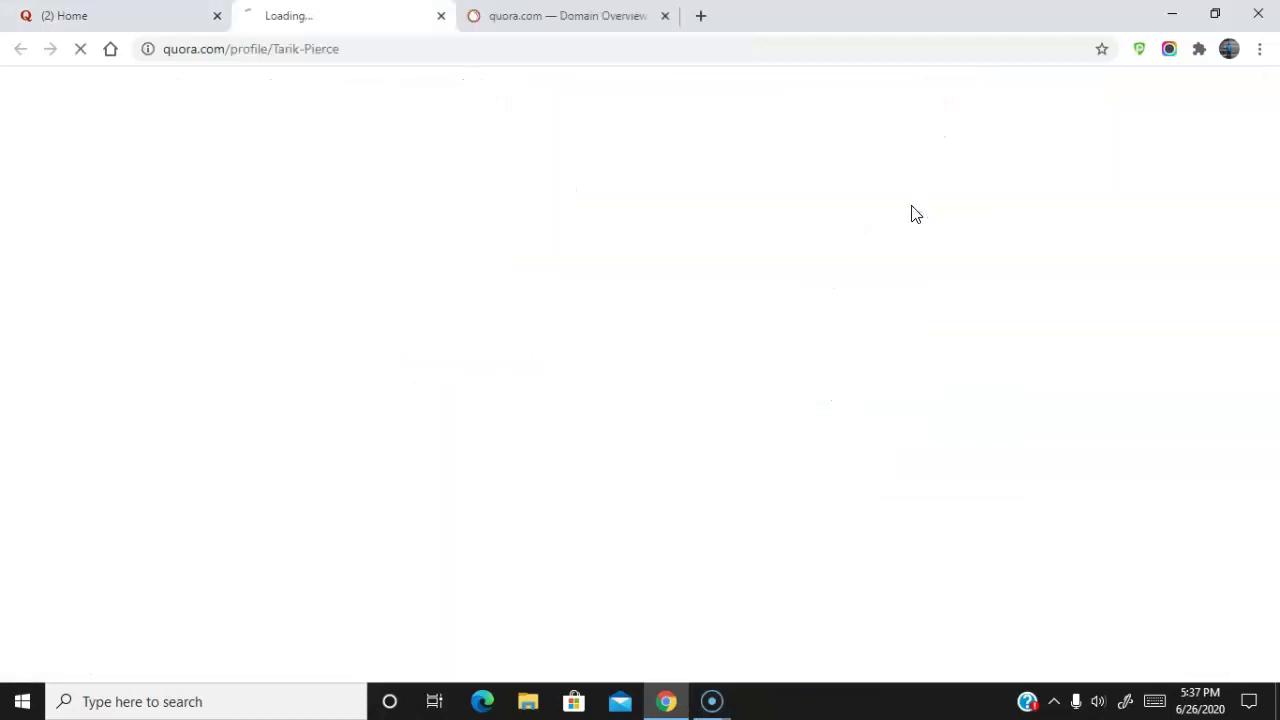
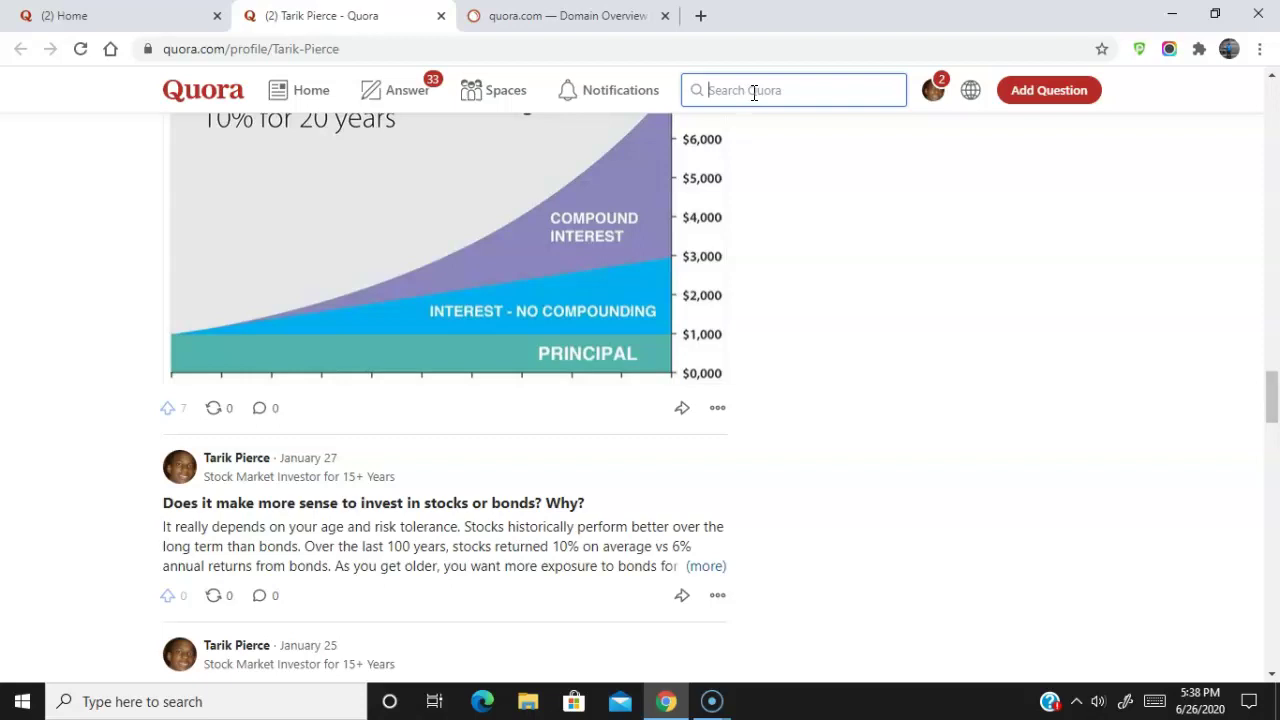
Step: Search Quora for the question "Does it make more sense to invest in stocks or bonds? Why?", open it, and close the Semrush page
left_click(754, 93)
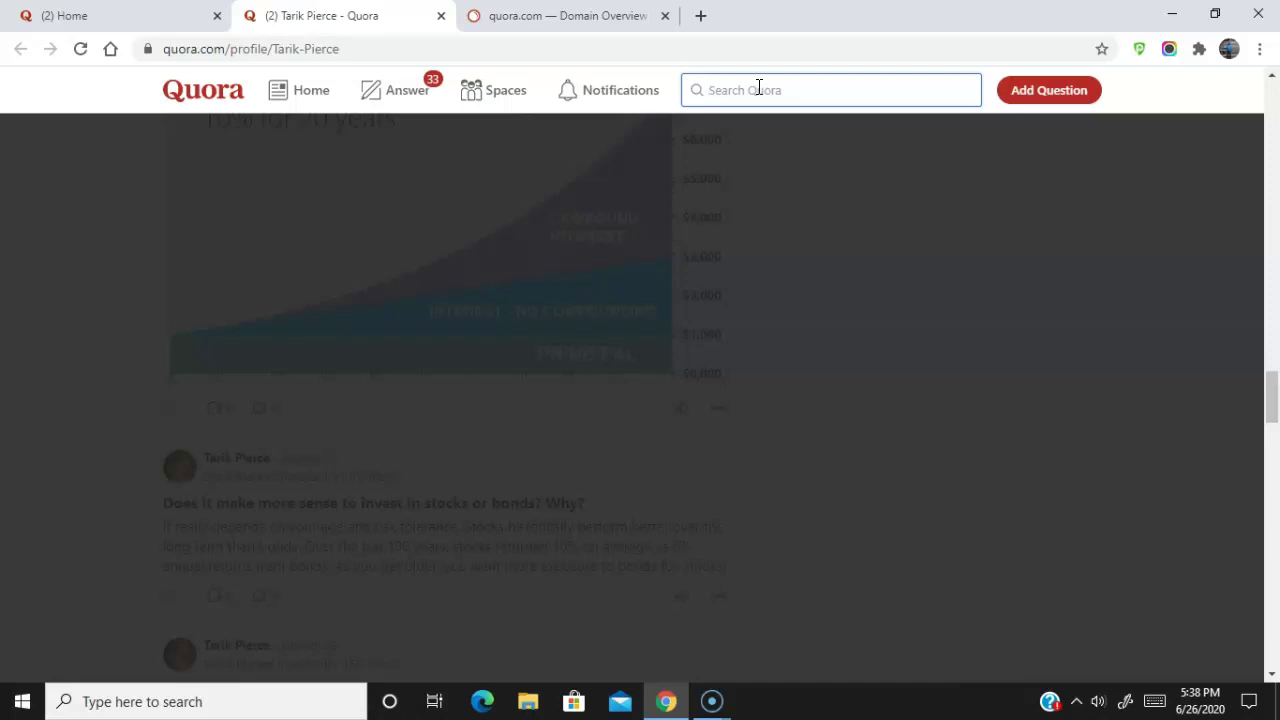
type("does it make mor")
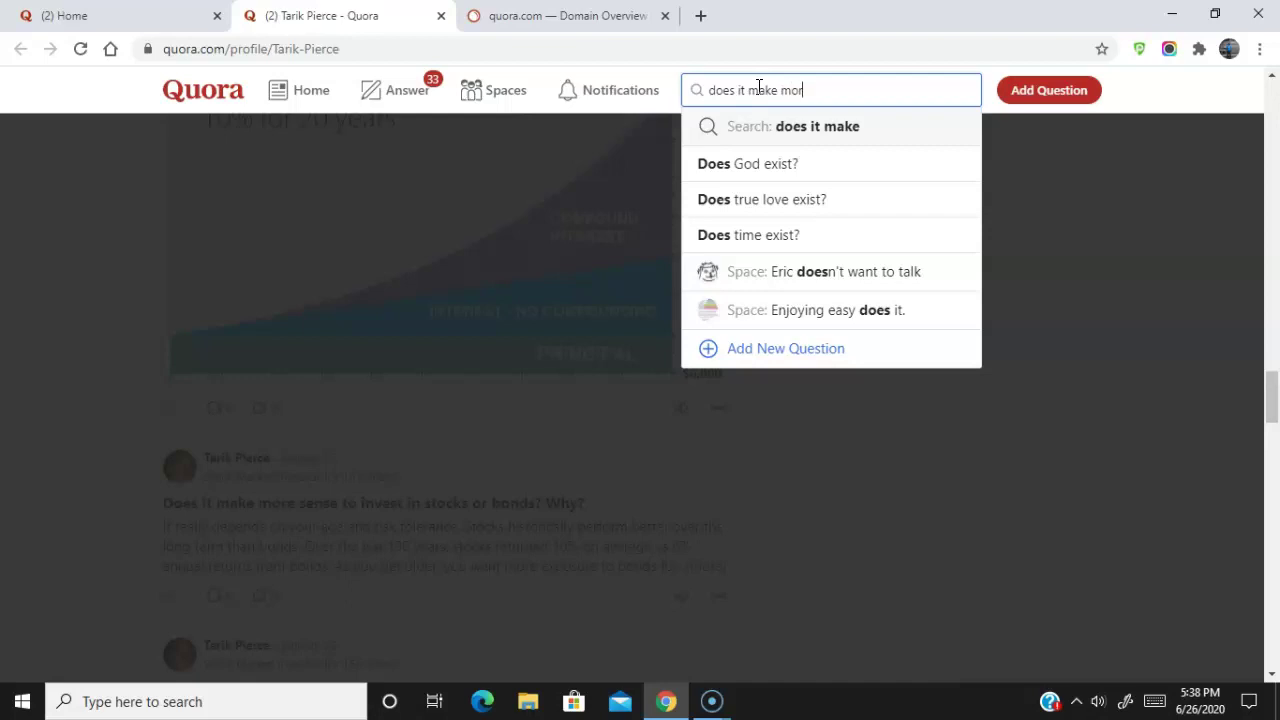
type("e sent")
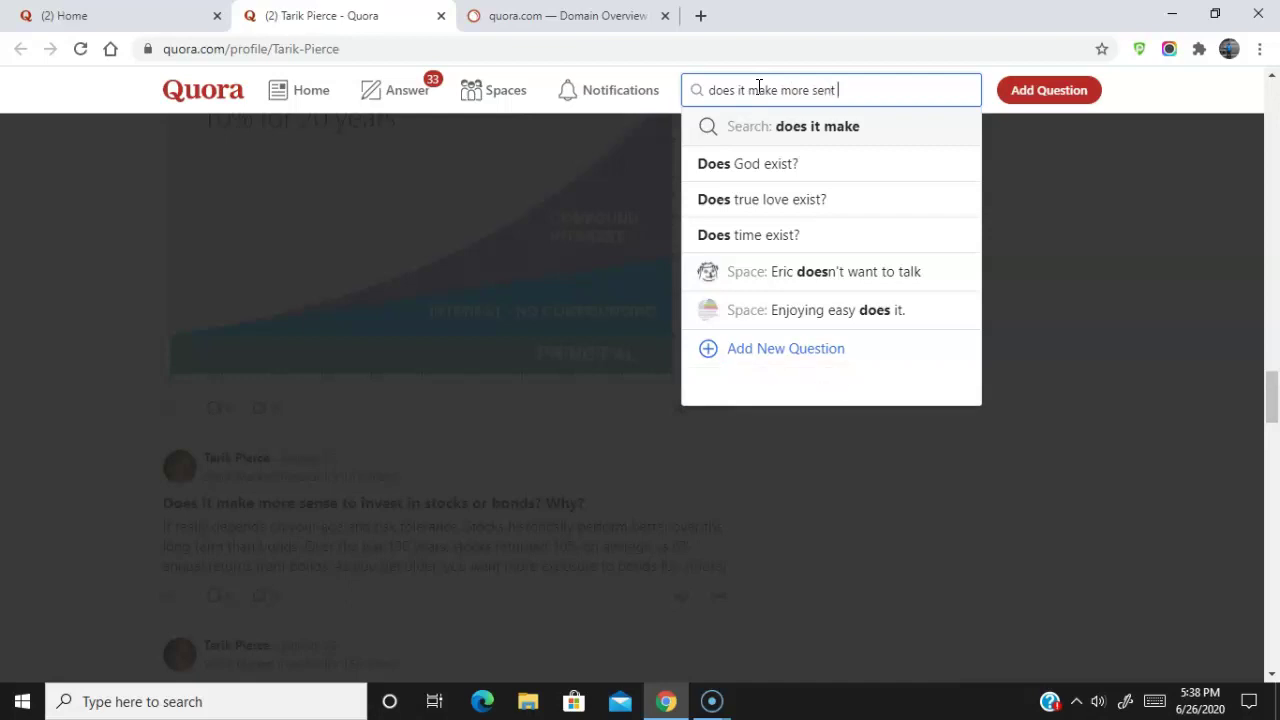
type(" to invest in stocks or bonds")
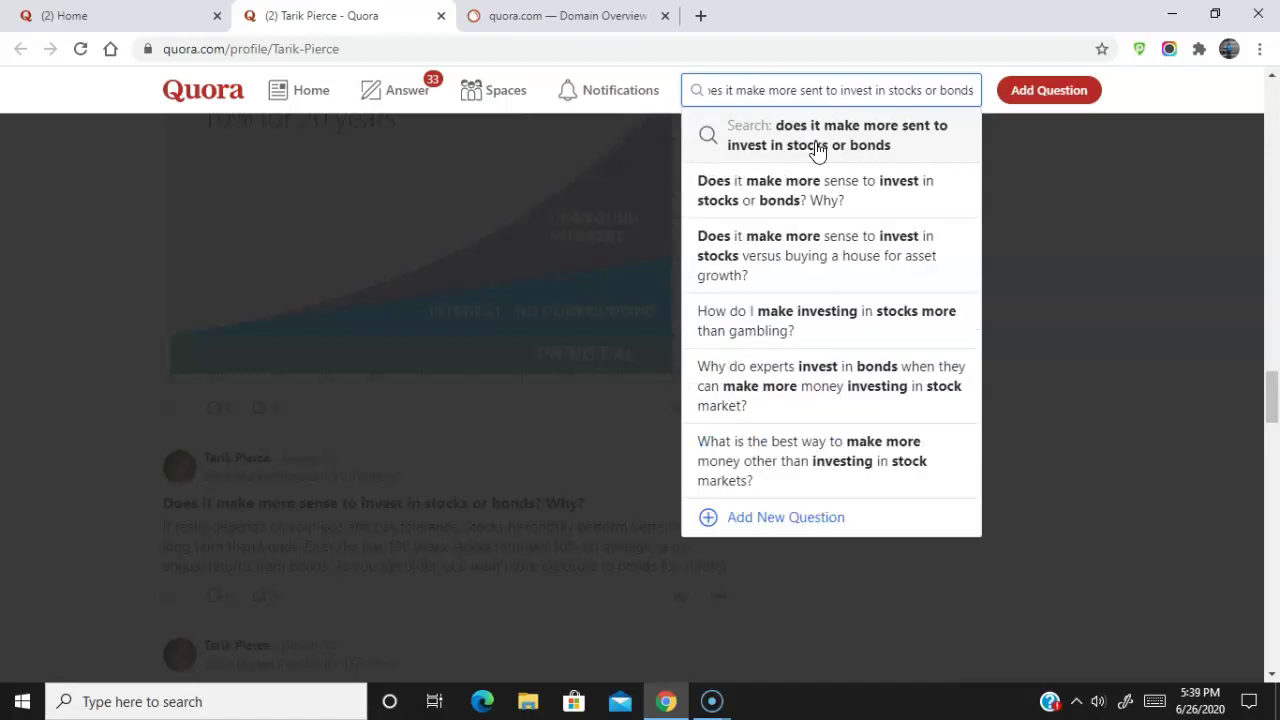
left_click(808, 191)
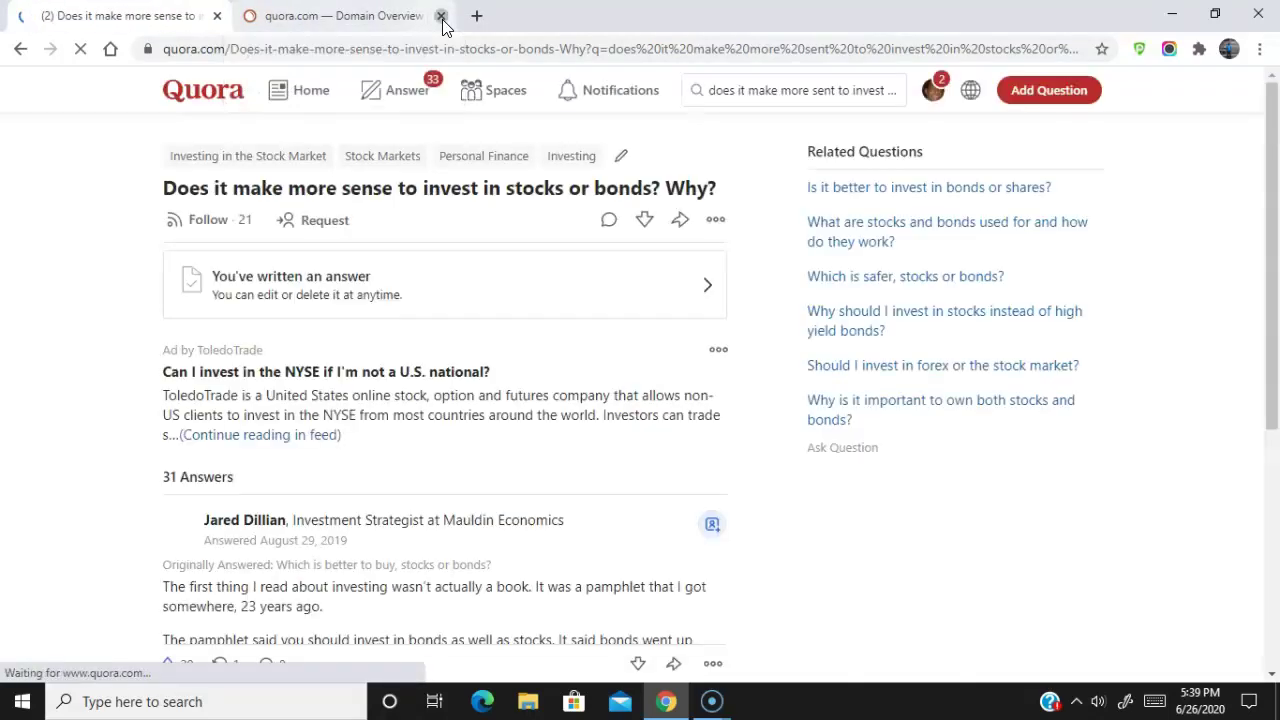
left_click(441, 16)
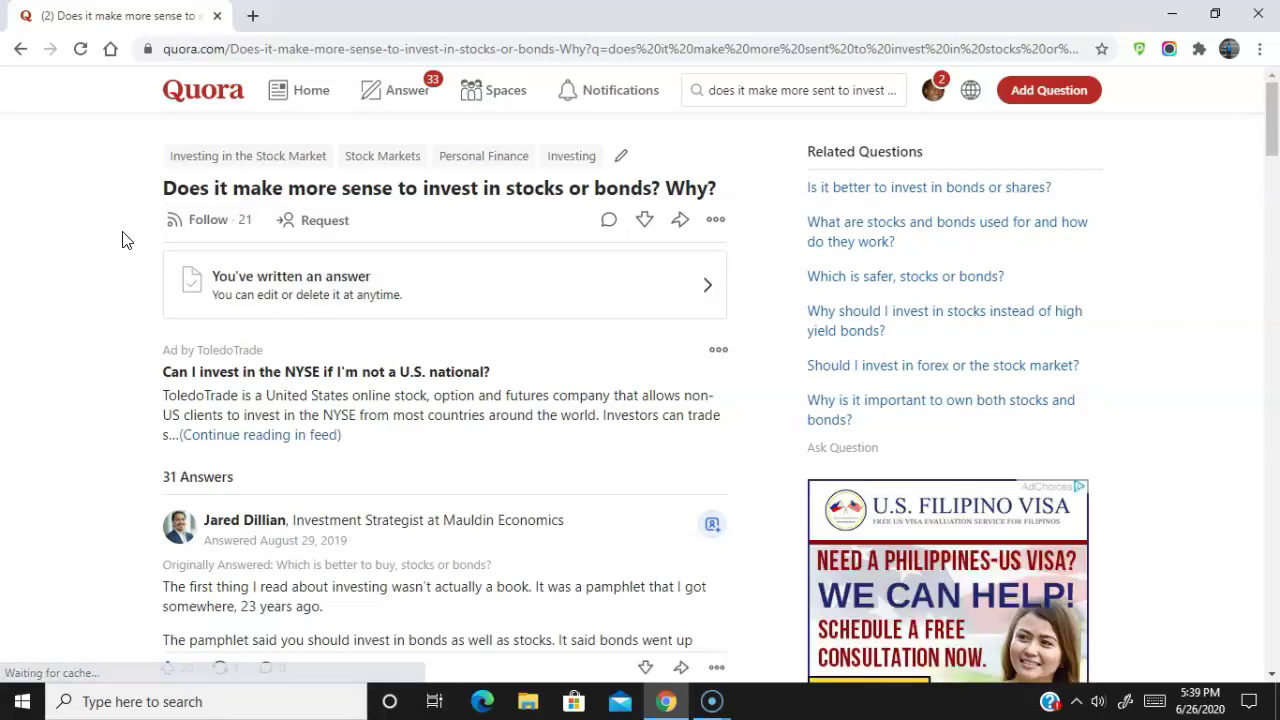
Step: Look through the answers other people posted to the stocks or bonds question
scroll(110, 303, "down", 6)
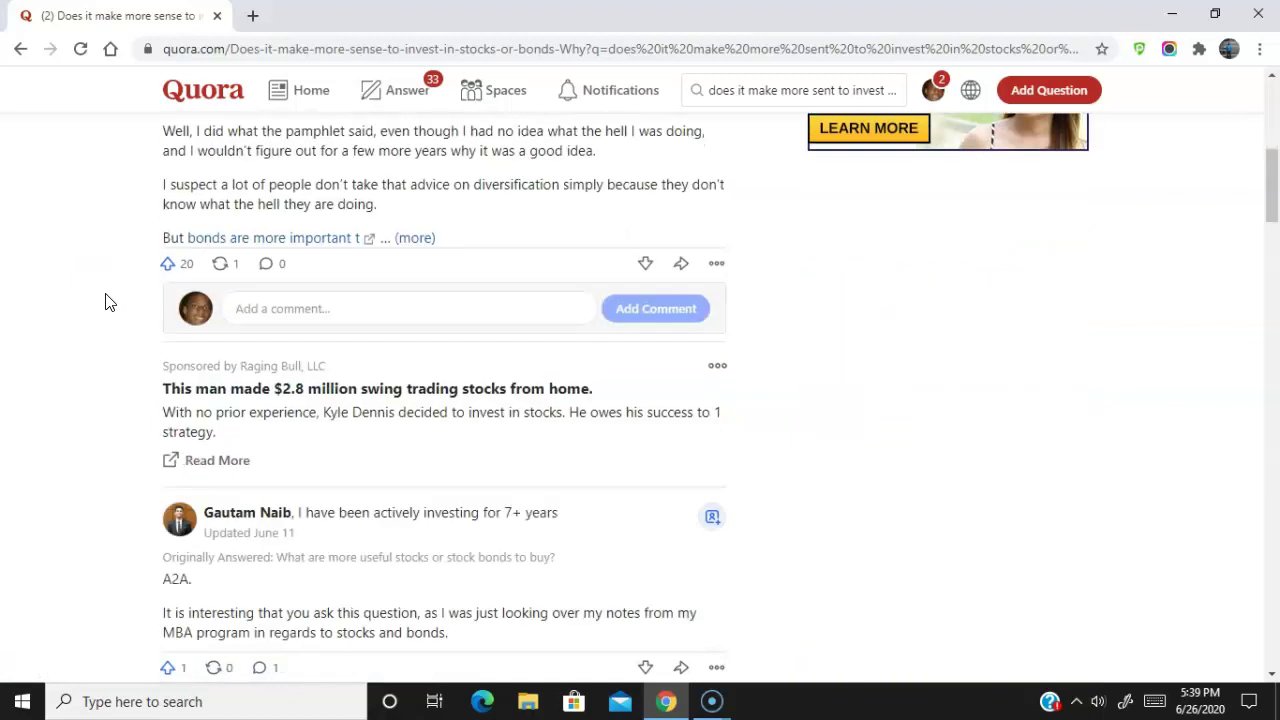
scroll(109, 305, "down", 10)
scroll(108, 306, "up", 3)
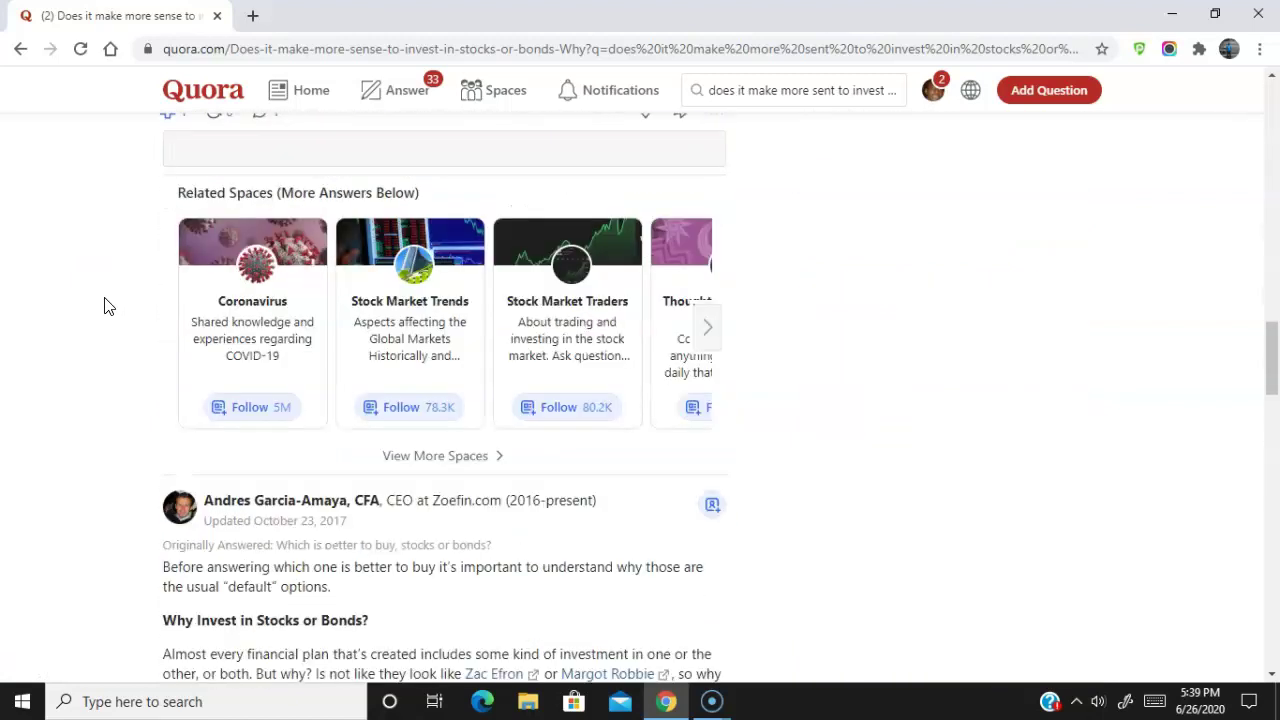
scroll(106, 306, "down", 10)
scroll(86, 266, "down", 2)
scroll(86, 266, "up", 3)
scroll(85, 270, "down", 10)
scroll(86, 274, "down", 4)
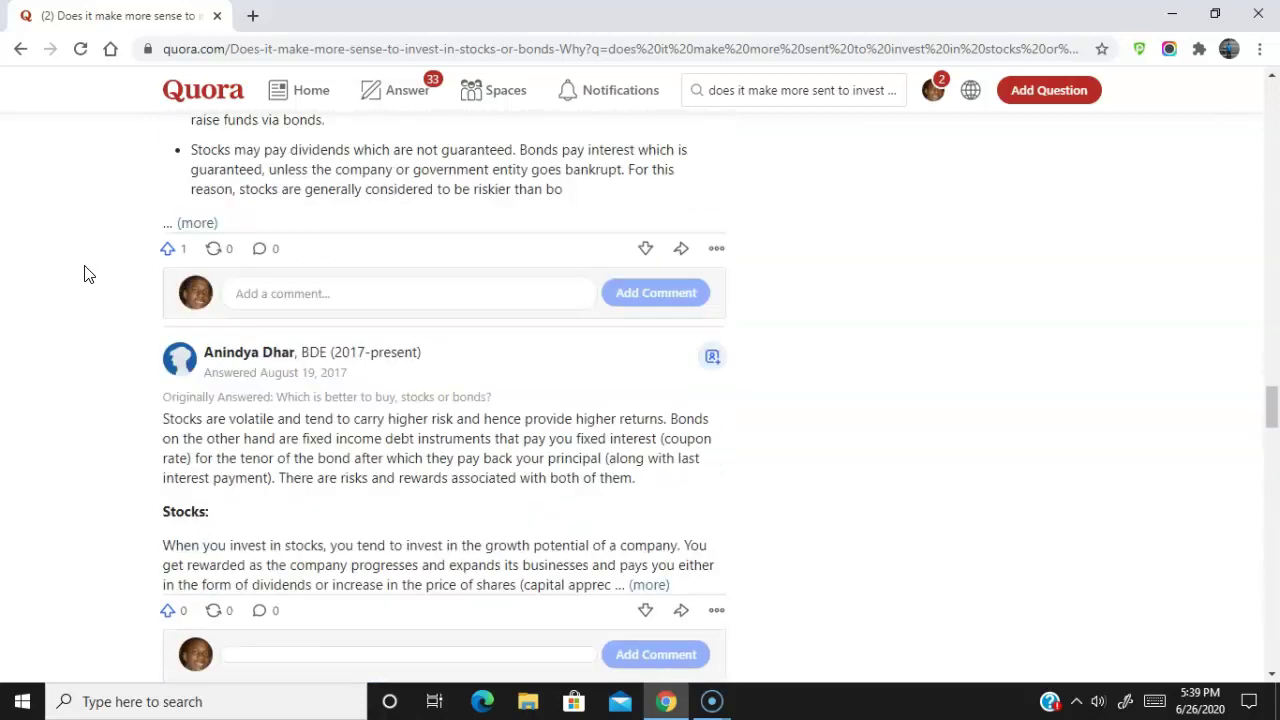
Step: Return to the account's own answer on stocks or bonds and examine its text and the article link at its end
key("alt+Left")
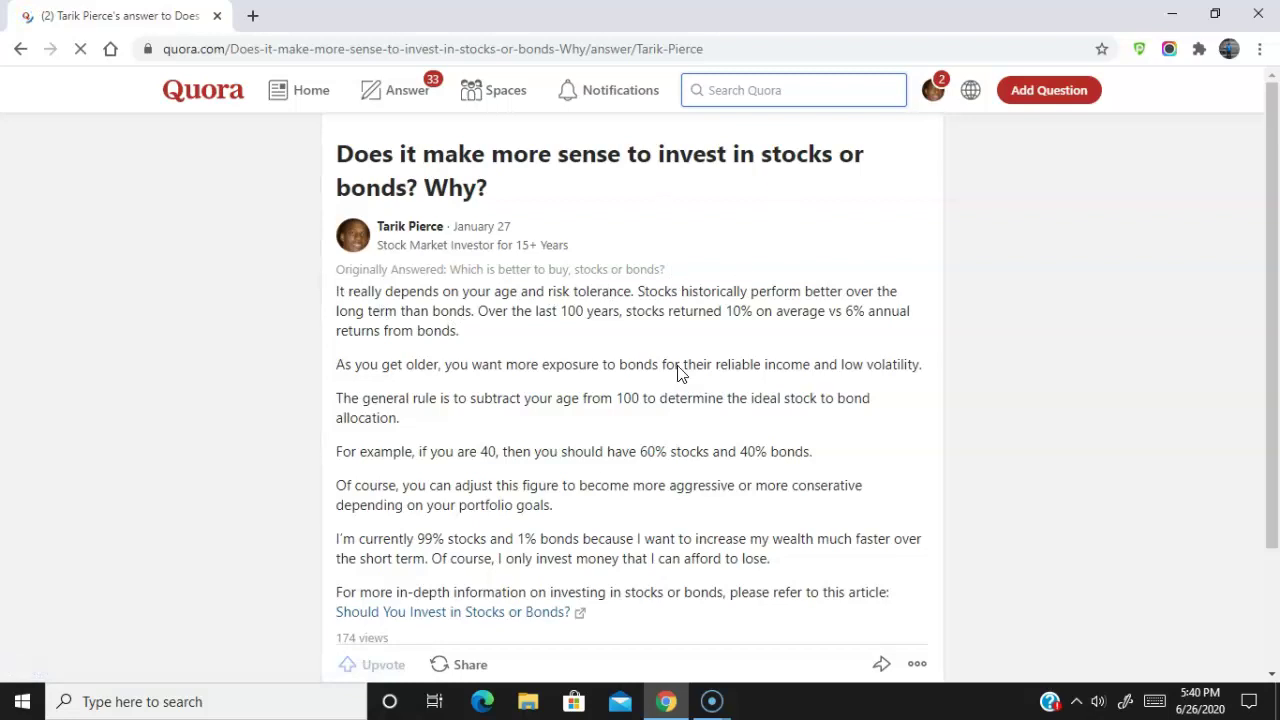
scroll(590, 420, "down", 1)
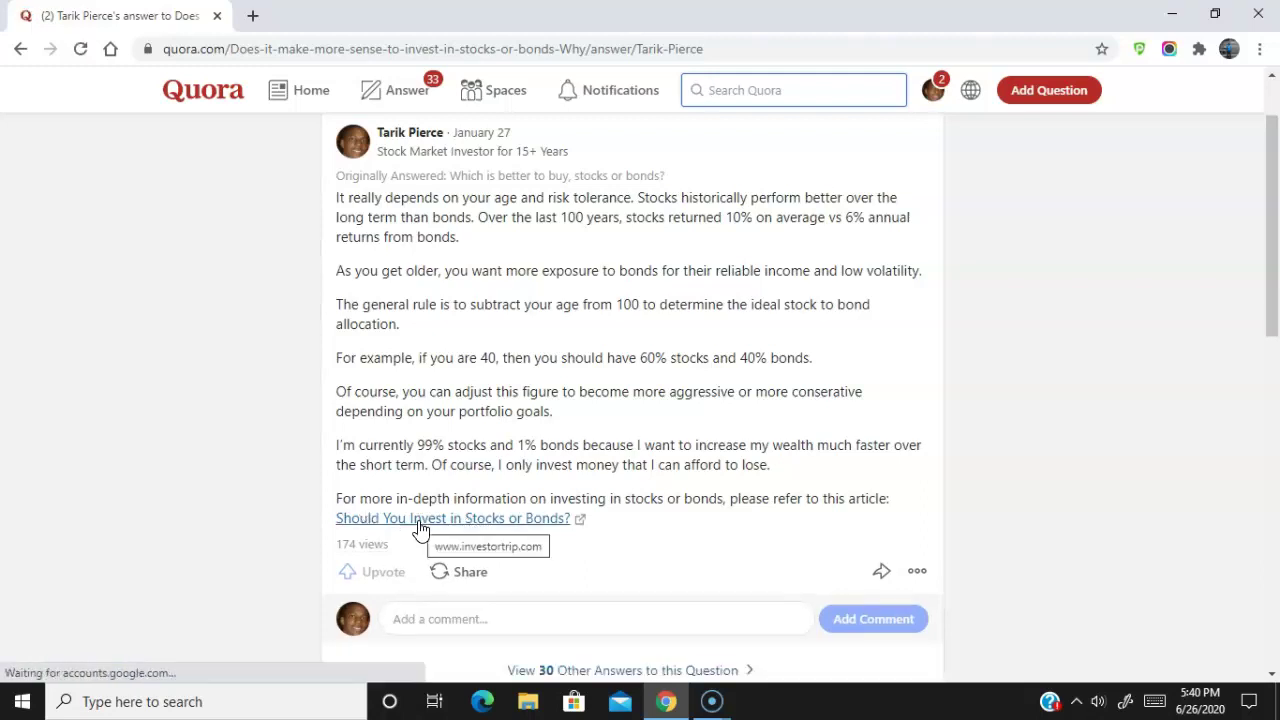
scroll(224, 423, "up", 1)
scroll(280, 388, "down", 1)
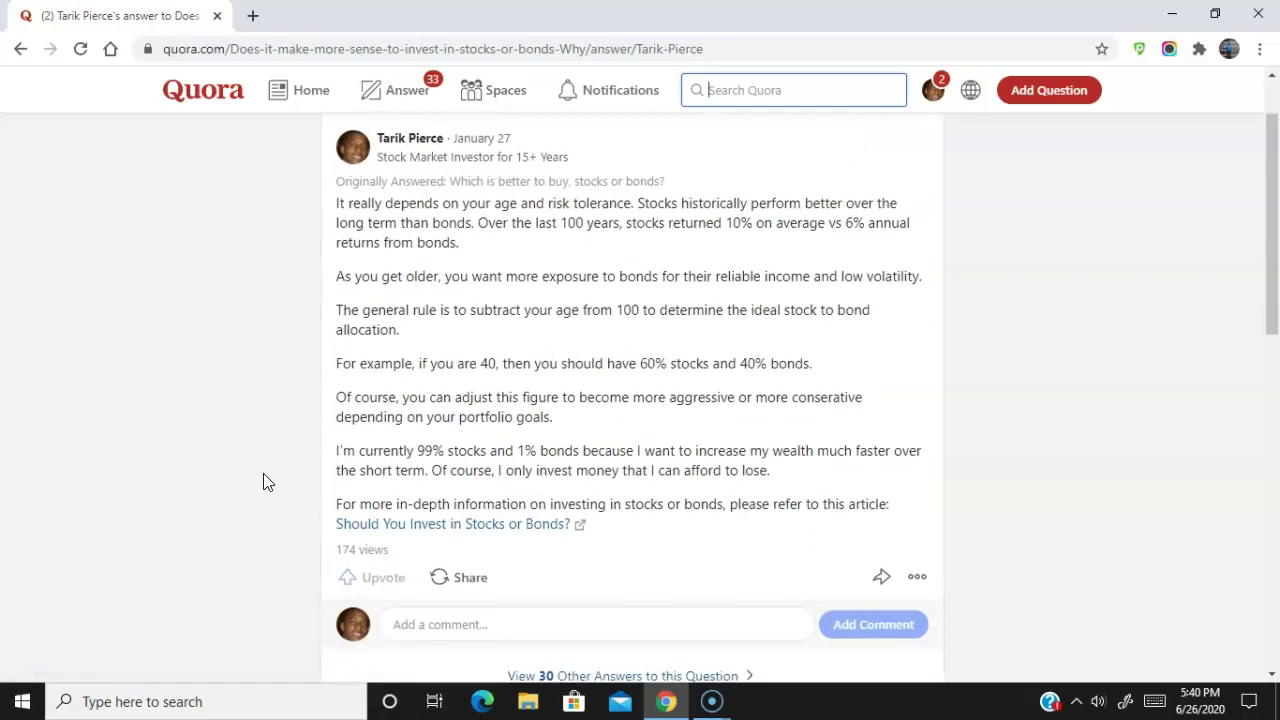
scroll(262, 479, "up", 1)
scroll(260, 474, "down", 5)
scroll(260, 474, "up", 4)
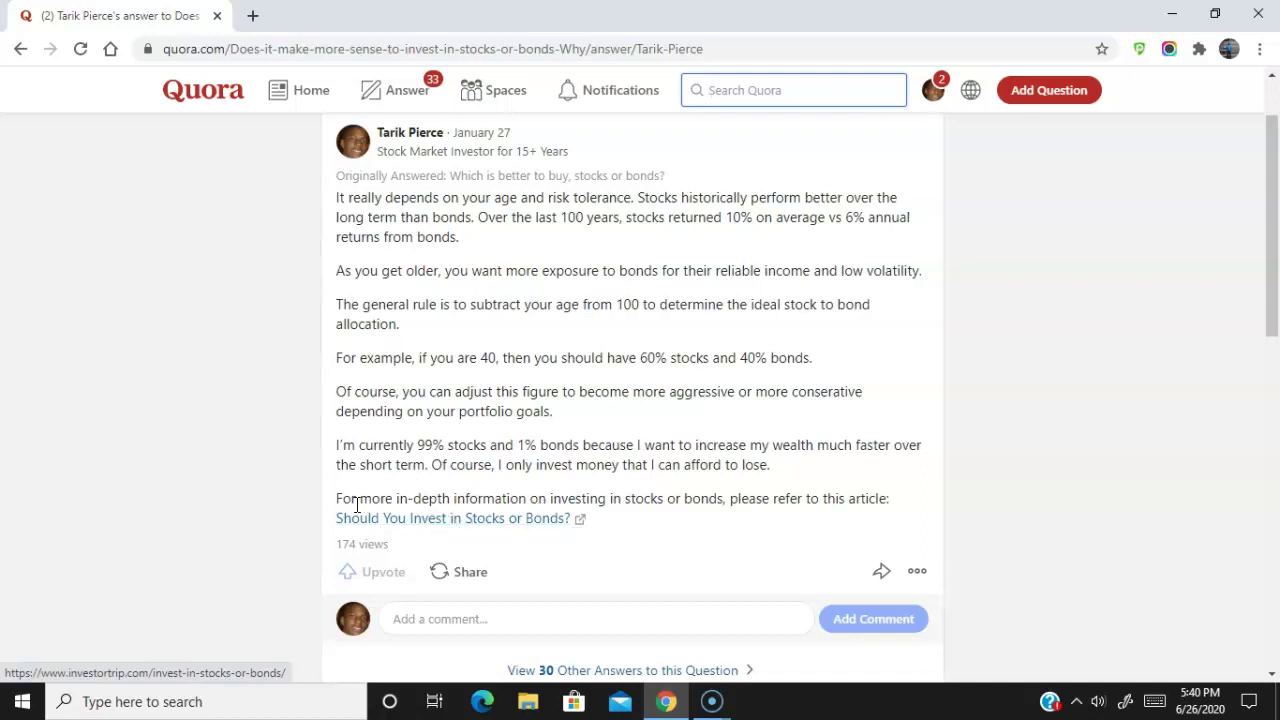
scroll(250, 462, "up", 1)
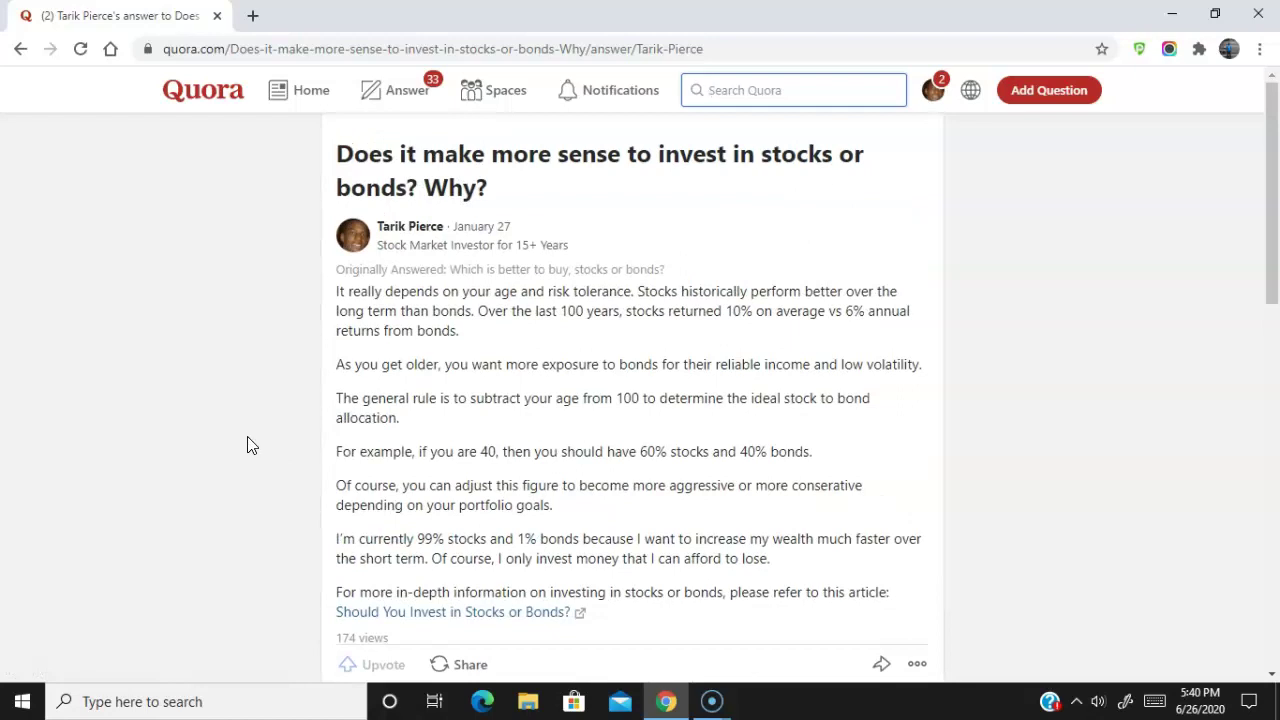
Step: Search Quora for "mutual funds or index funds" and open the question "Is it better to invest in mutual funds or index funds?"
left_click(818, 90)
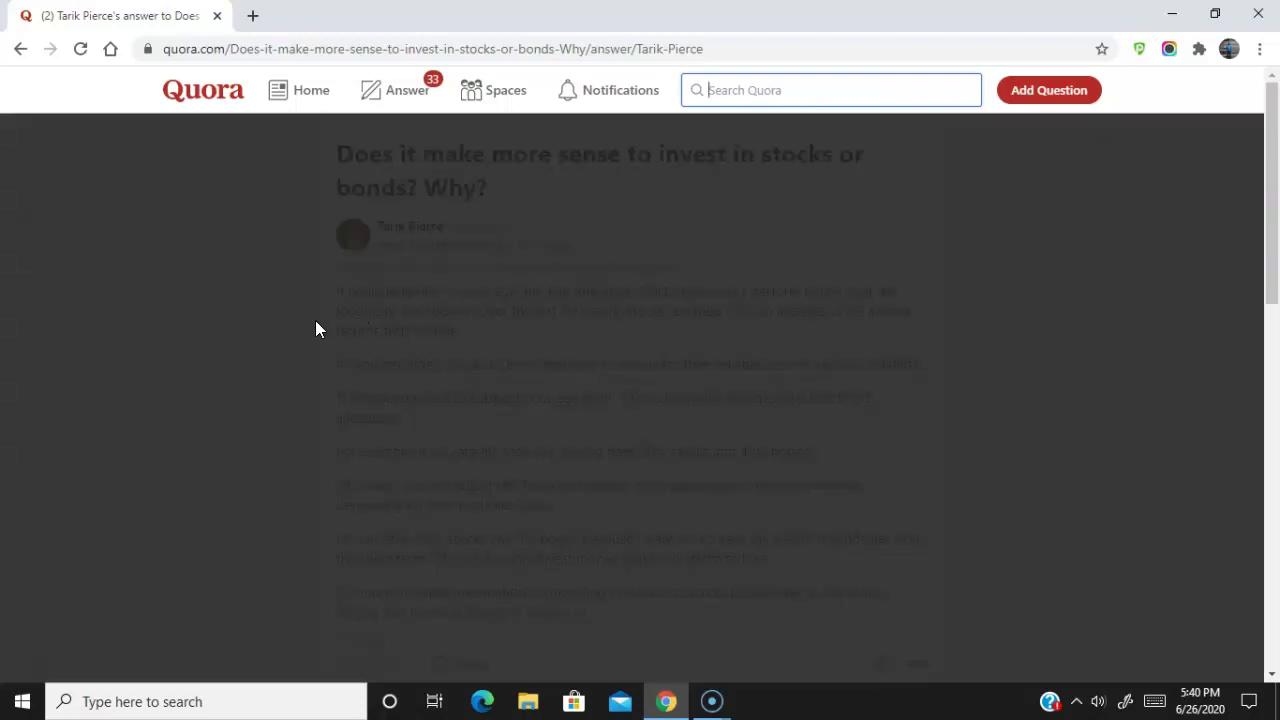
type("bo")
key("BackSpace")
key("BackSpace")
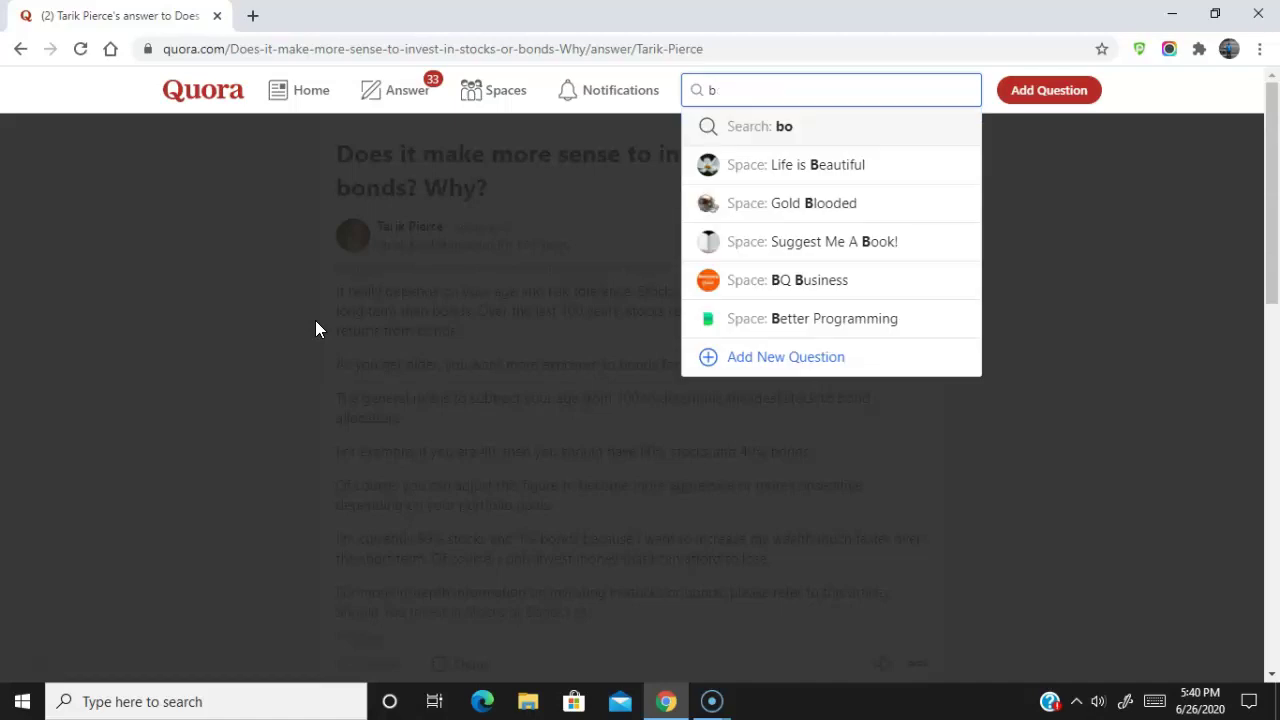
type("mutual fu")
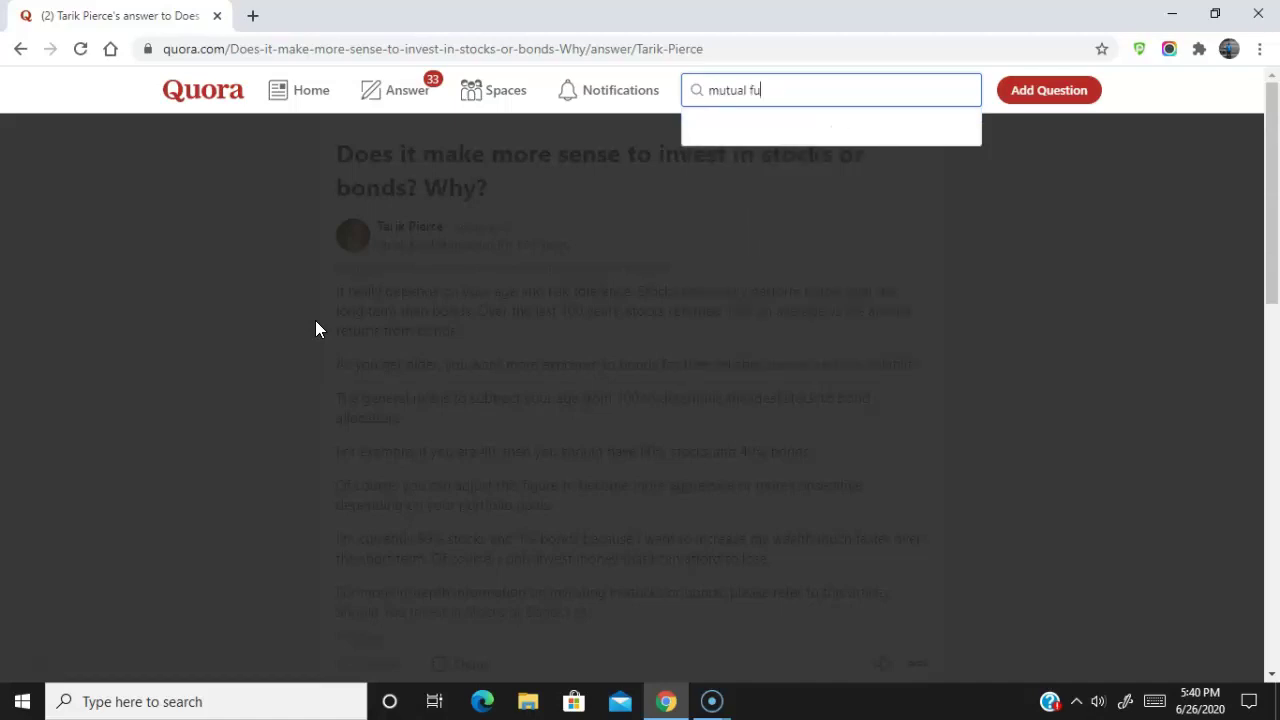
type("nds or index funds")
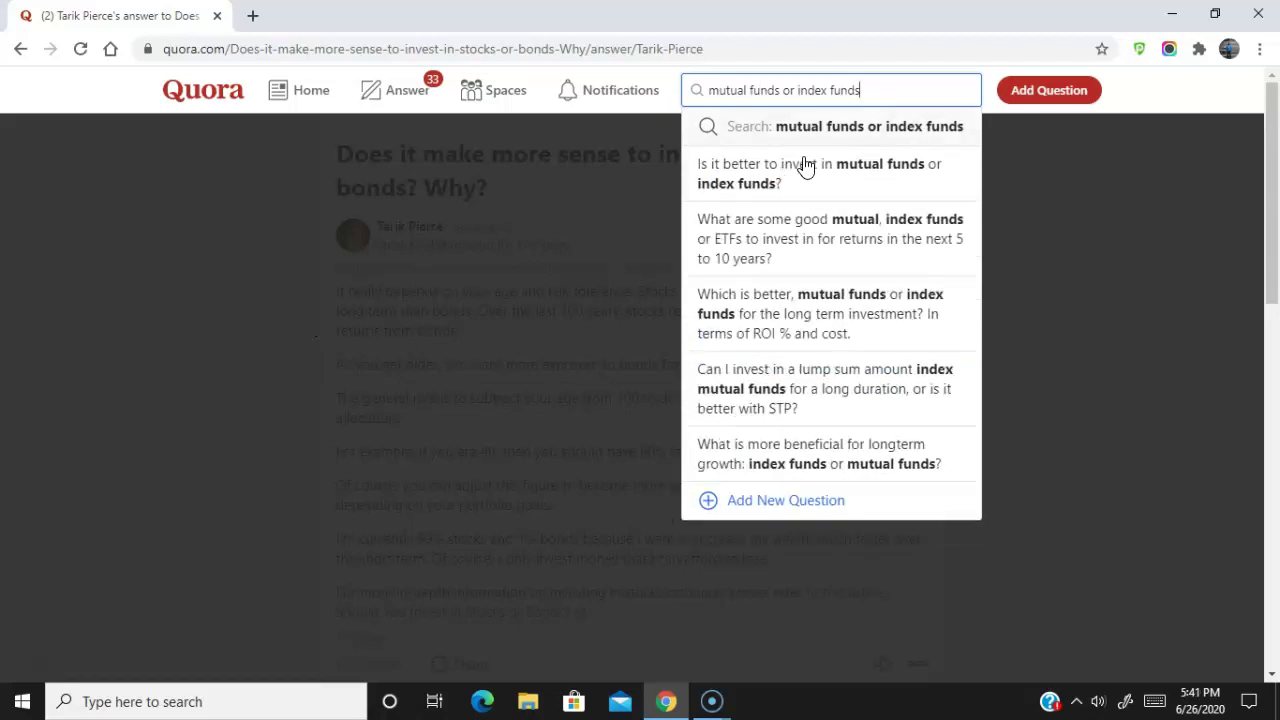
left_click(824, 177)
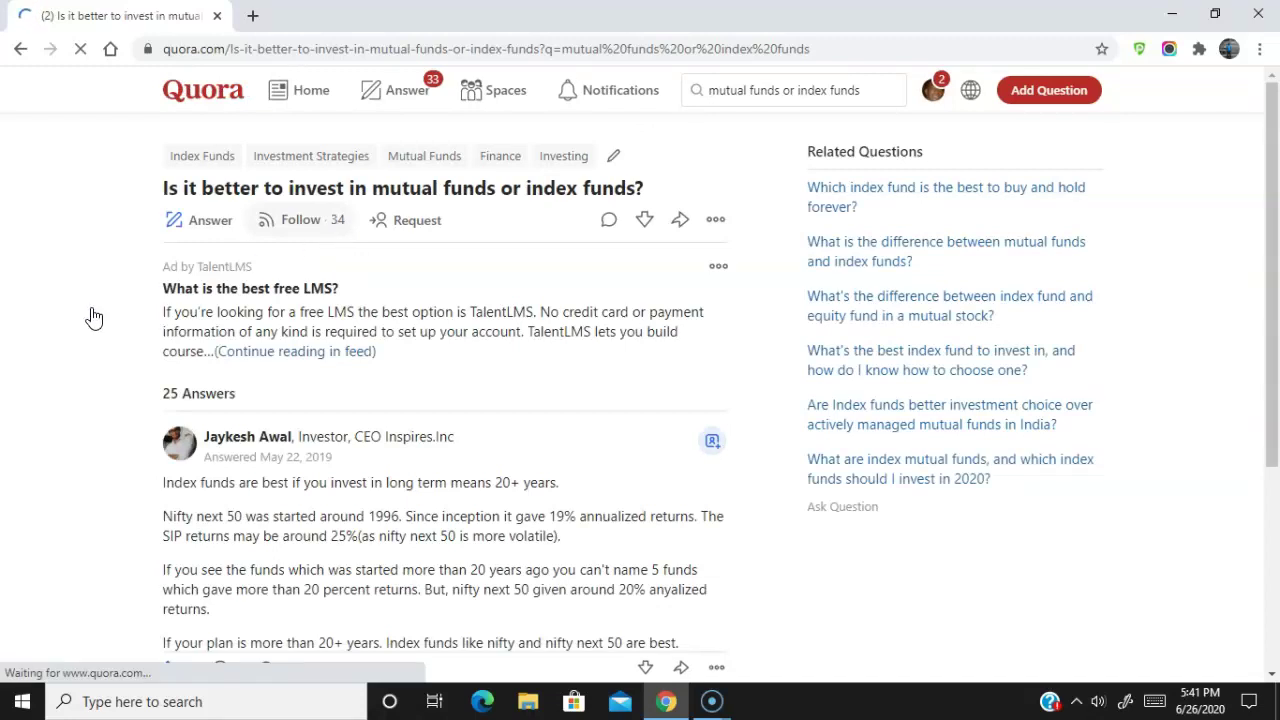
Step: Start an answer to the question reading "I prefer index funds because they carry lower expense ratios and you'll save money over the long term."
scroll(93, 317, "down", 3)
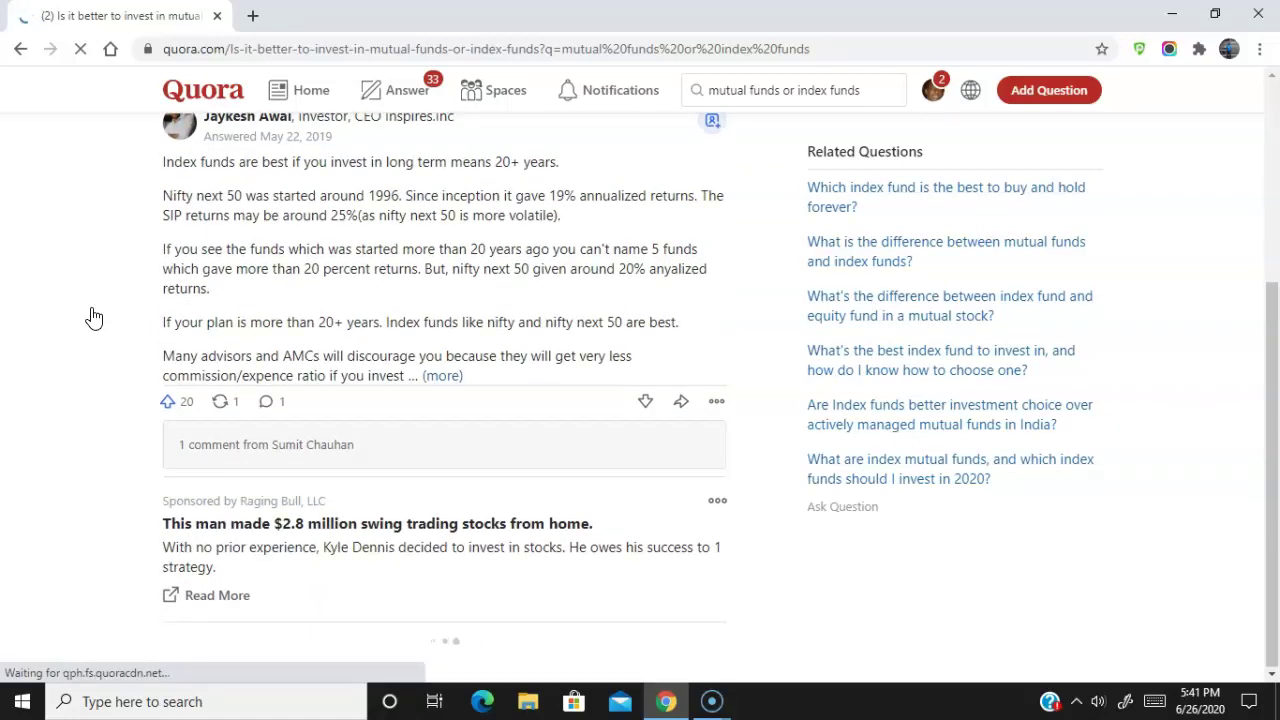
scroll(93, 317, "up", 3)
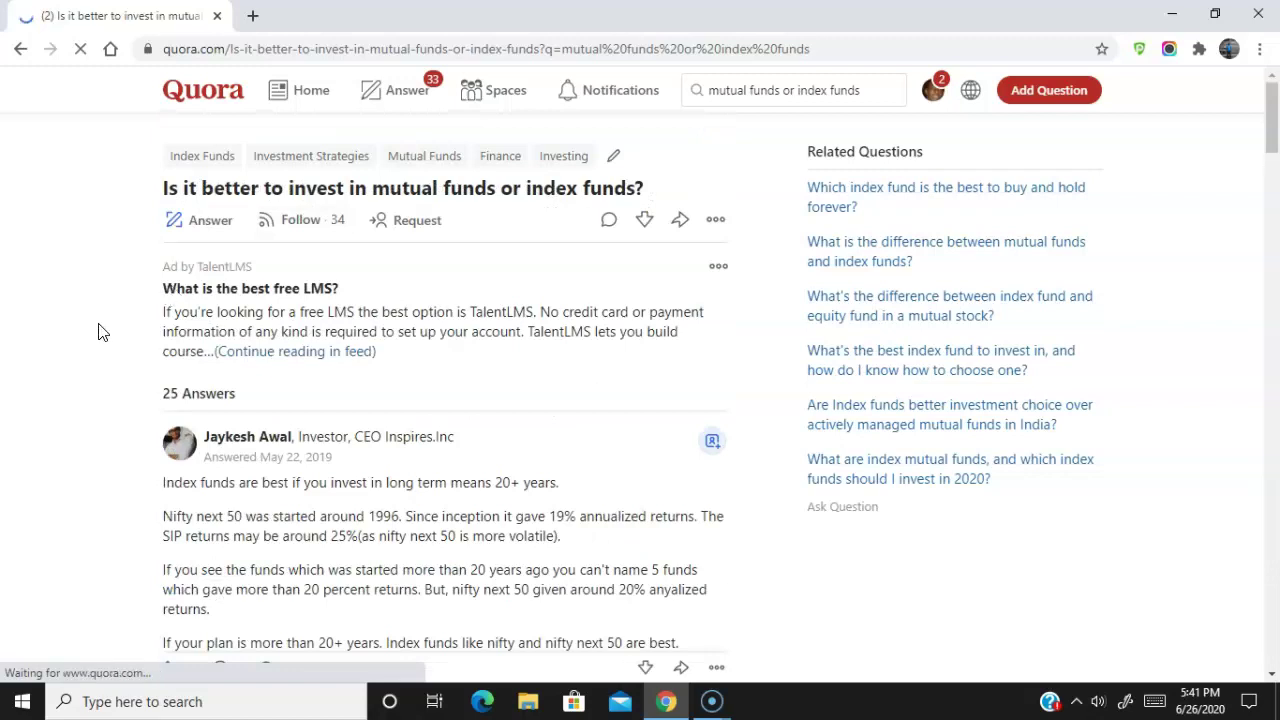
left_click(223, 225)
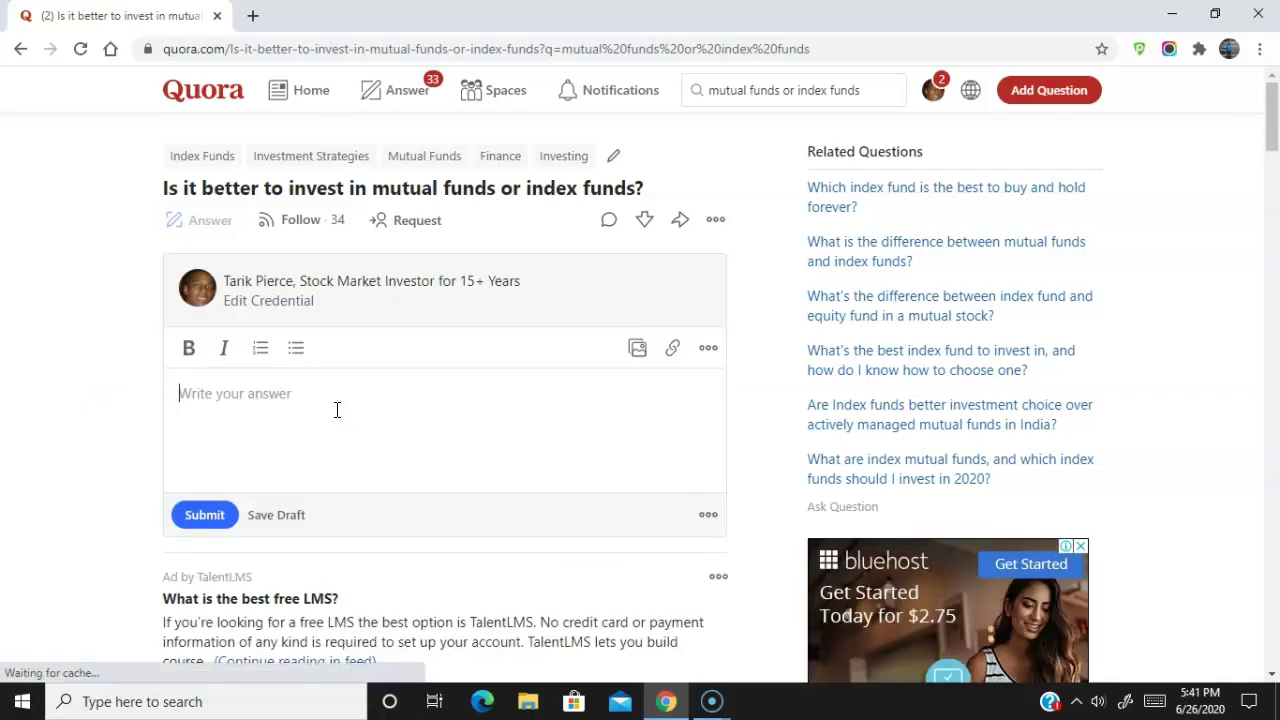
type("I prefer index funds because ")
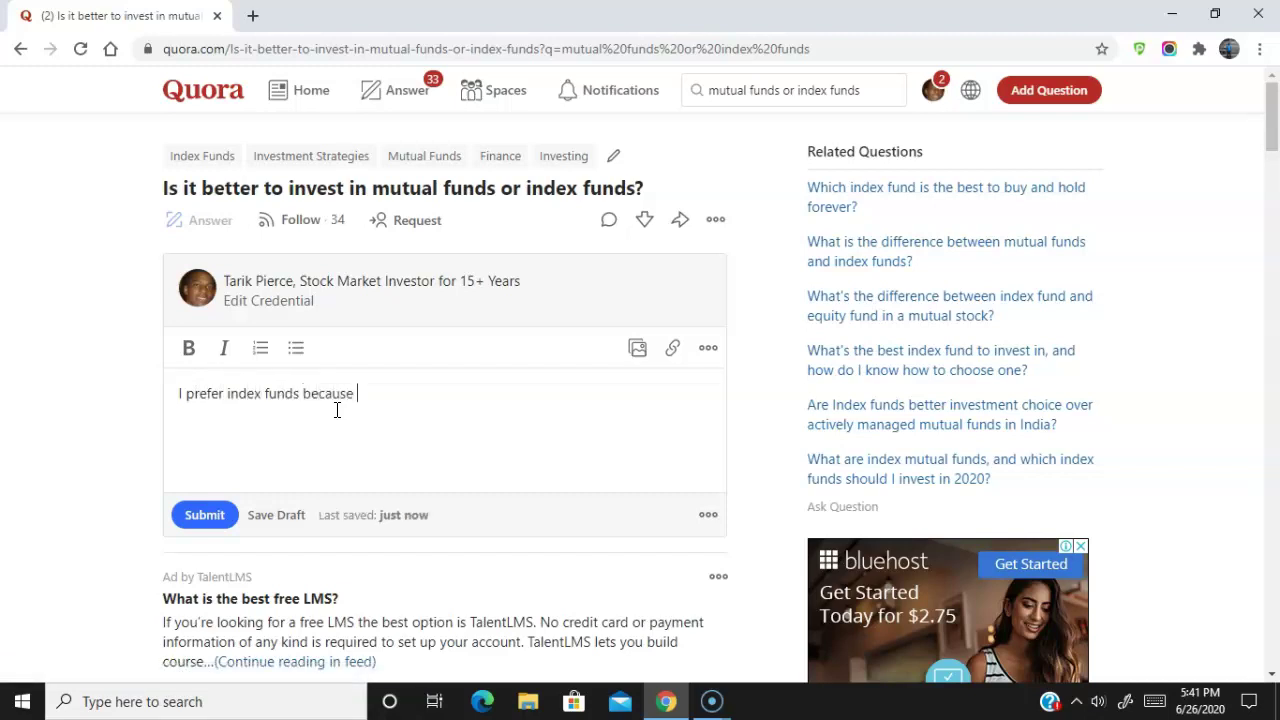
type("they carry lower expense ratios and you'l")
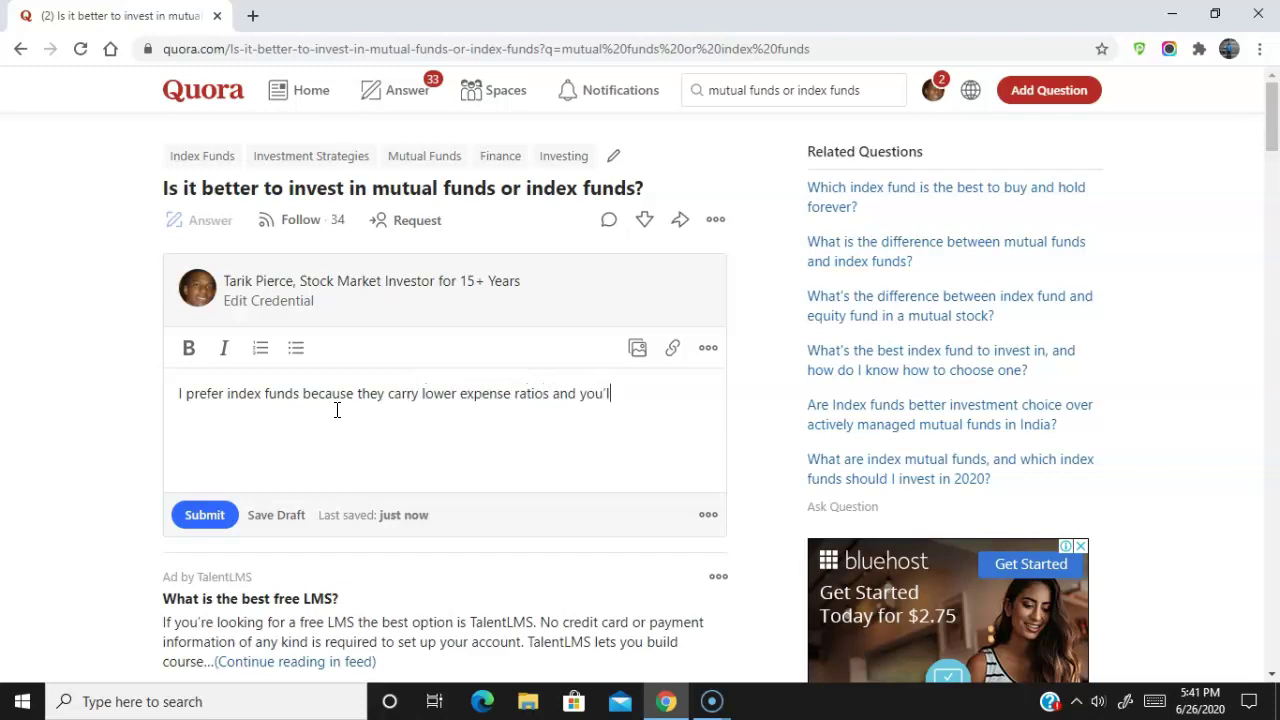
type("l save moeey over the lo")
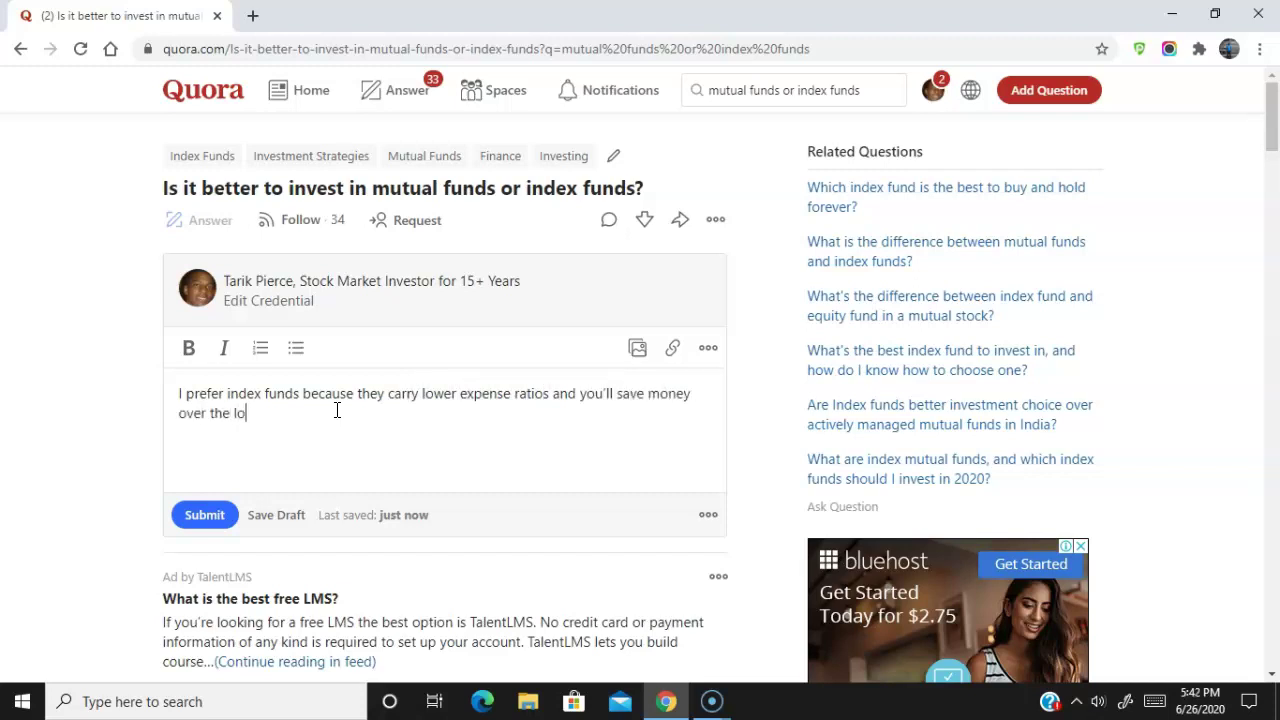
type("ng term. Warren")
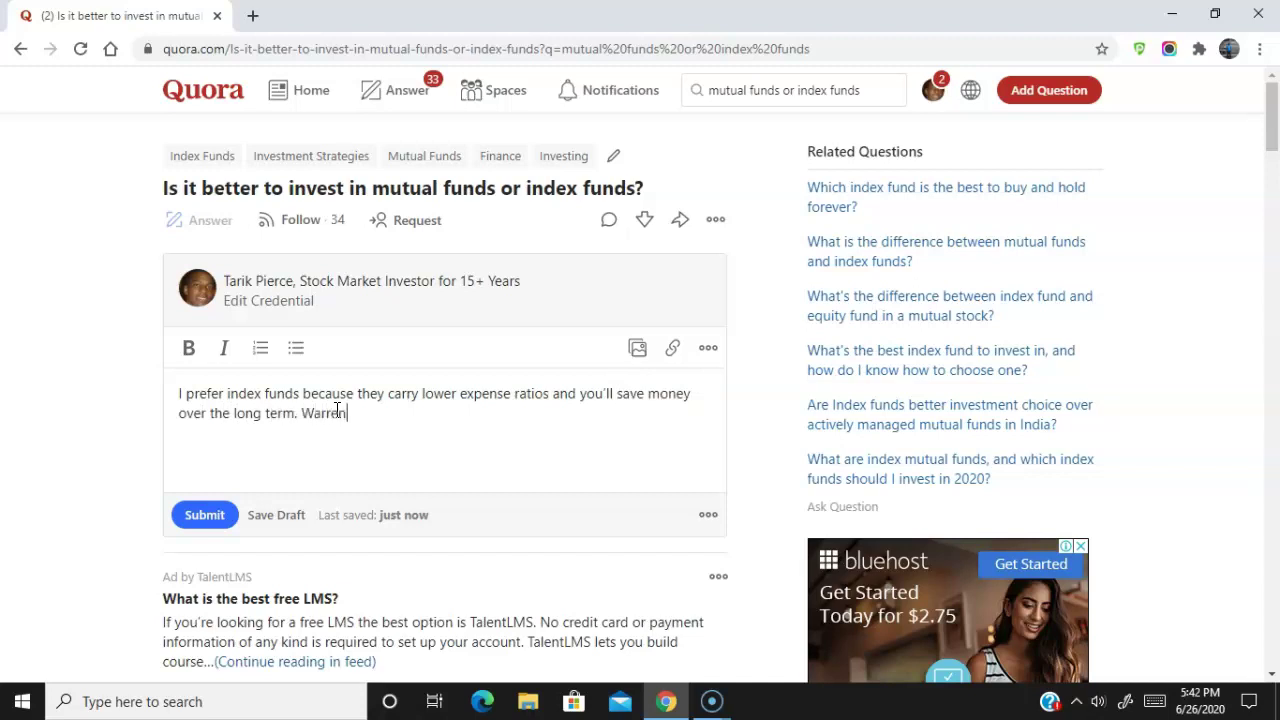
Step: Continue the answer with "Warren Buffett, the greatest investor of all-time, recommended that you put 90% of your money in index funds and 10% in bonds."
type(" Buffett, the grereatest invesotr o")
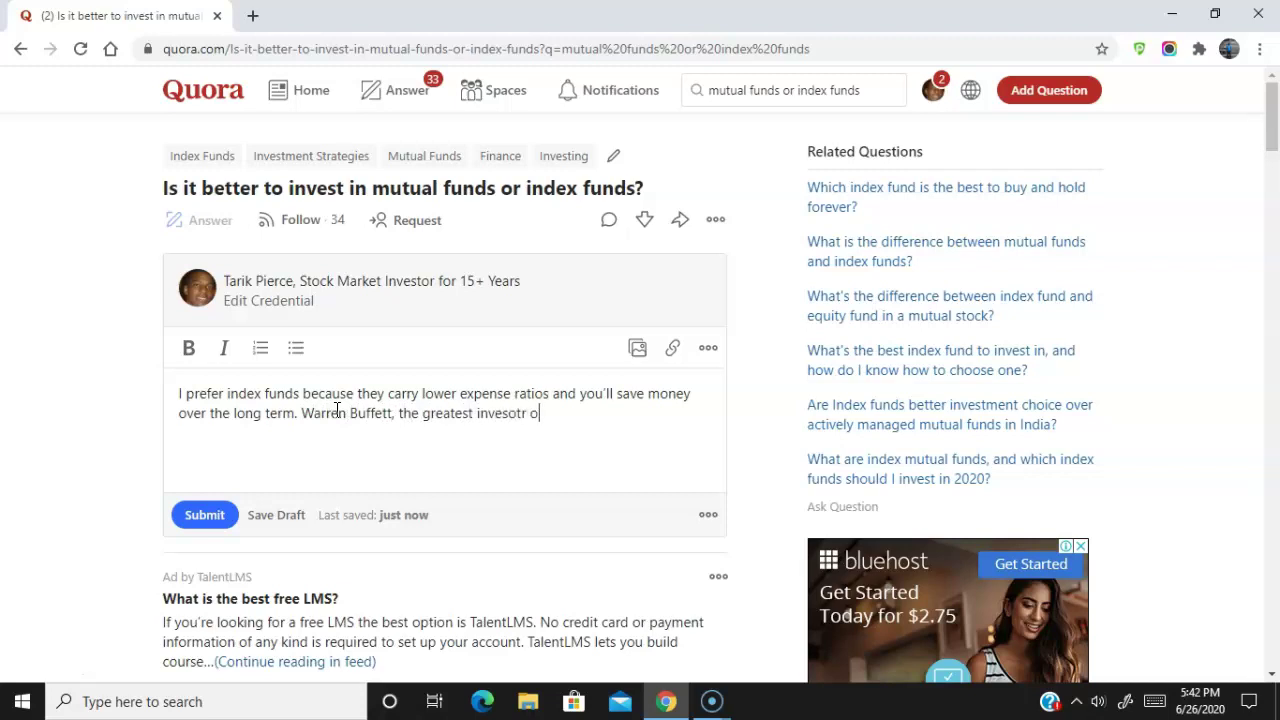
key("BackSpace")
key("BackSpace")
key("BackSpace")
key("BackSpace")
key("BackSpace")
type("tor of all-time, recommended ")
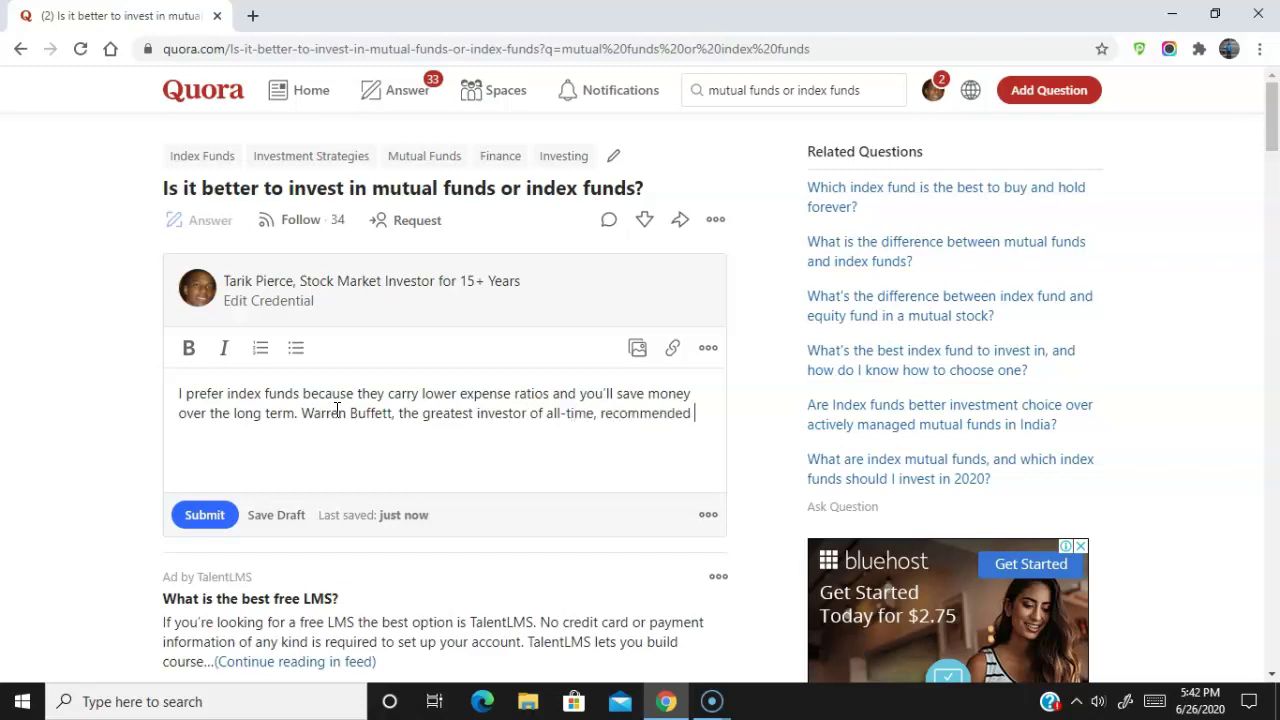
type("that you put 90% of ")
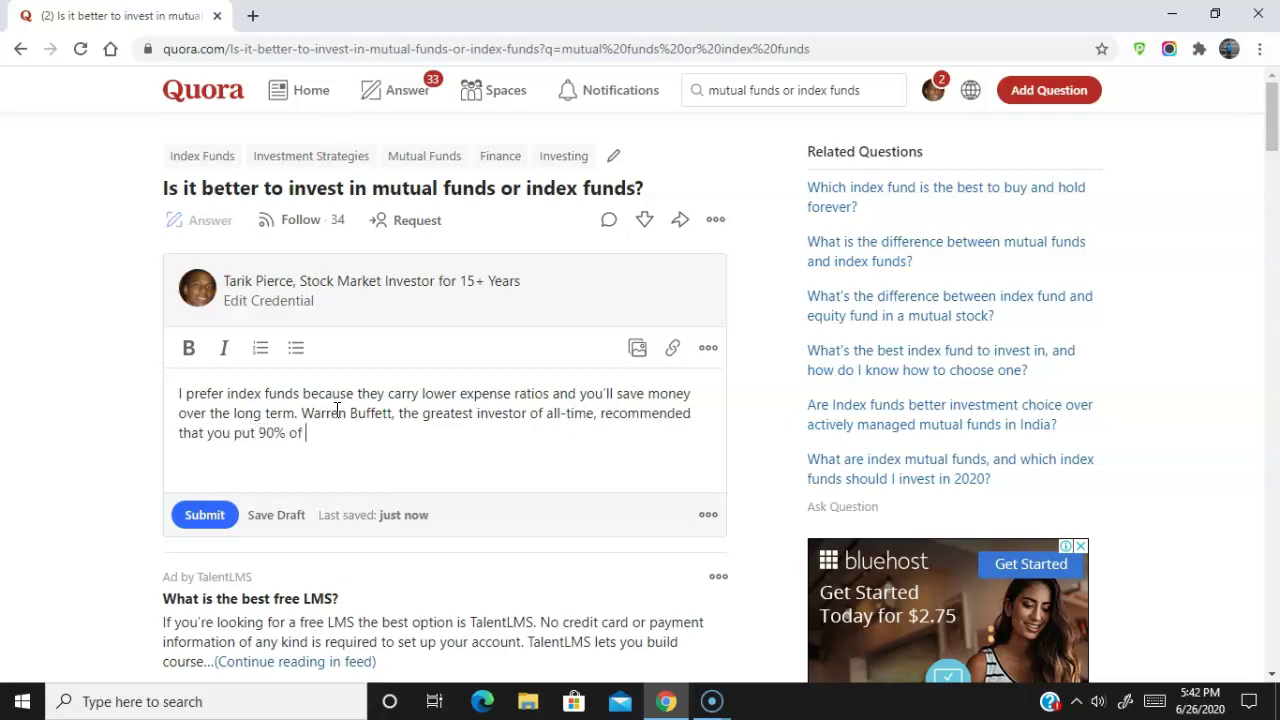
type("your money in index funds and 10")
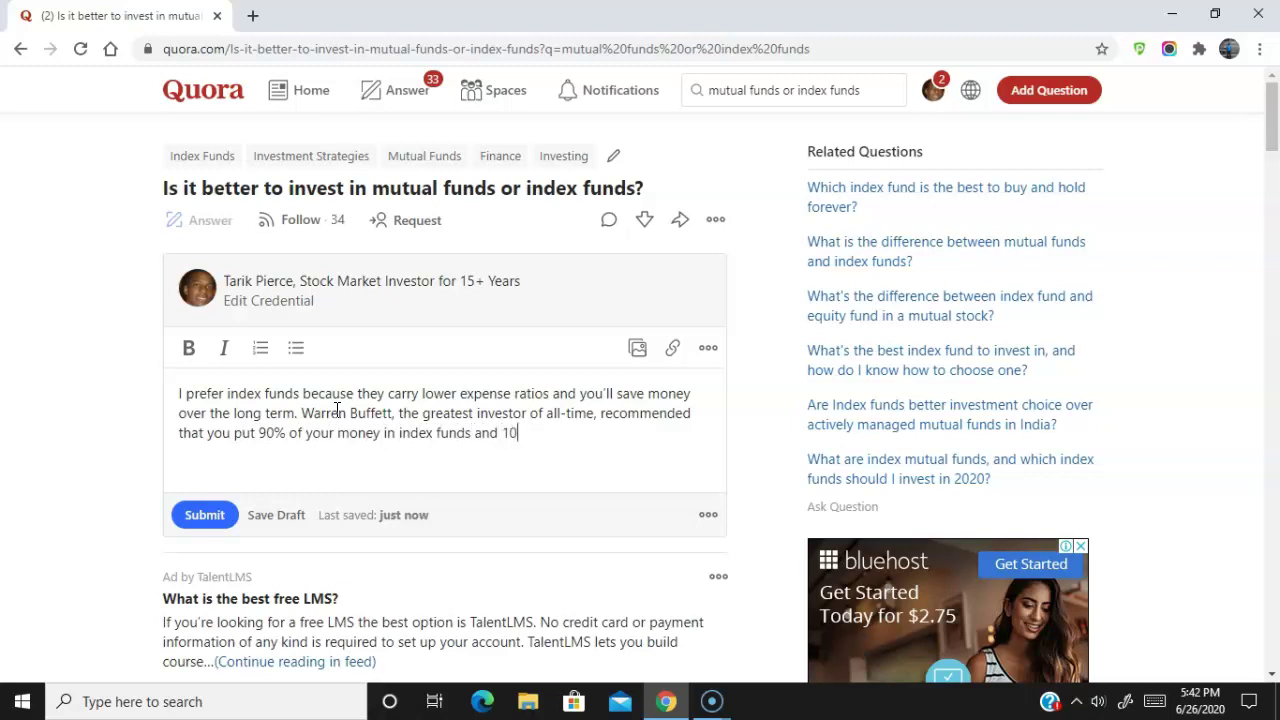
type("% in bonds.  ")
Step: Add a second paragraph reading "You can easily find index funds that have the same holdings as mutual funds for a much cheaper costs."
type("You can easily ")
type("find ")
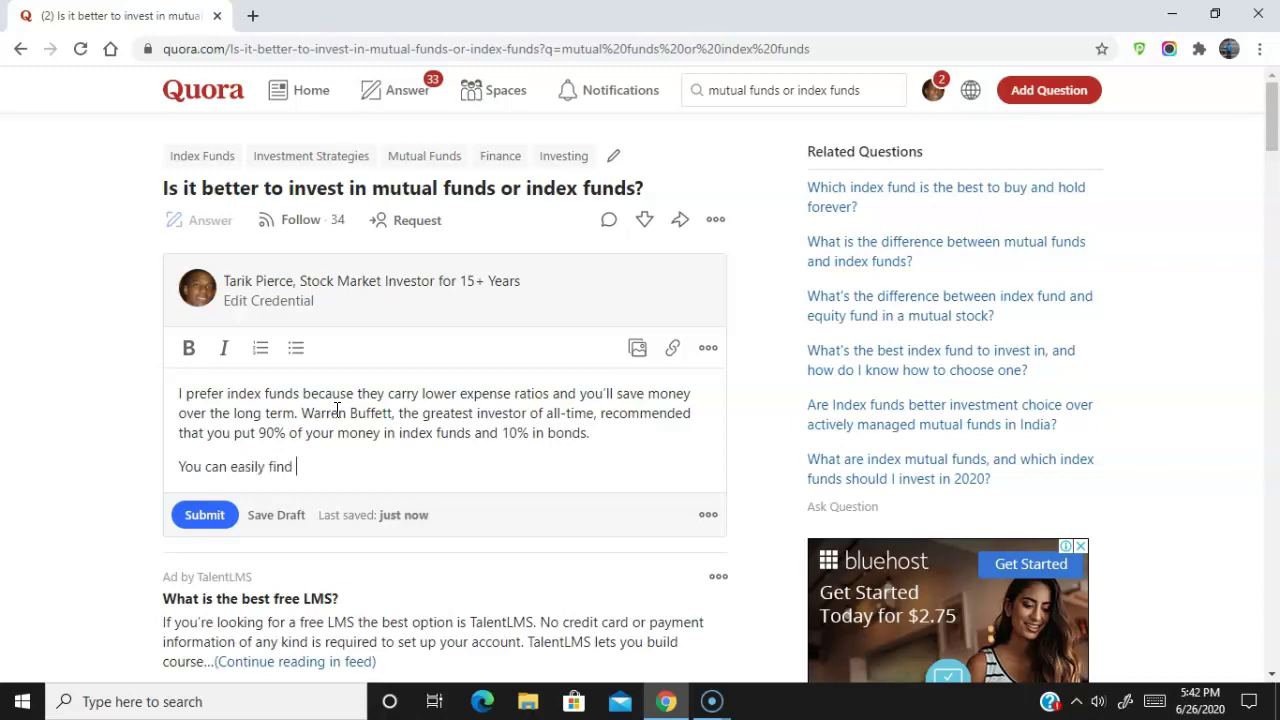
type("index funds")
type(" that have")
type("ame ")
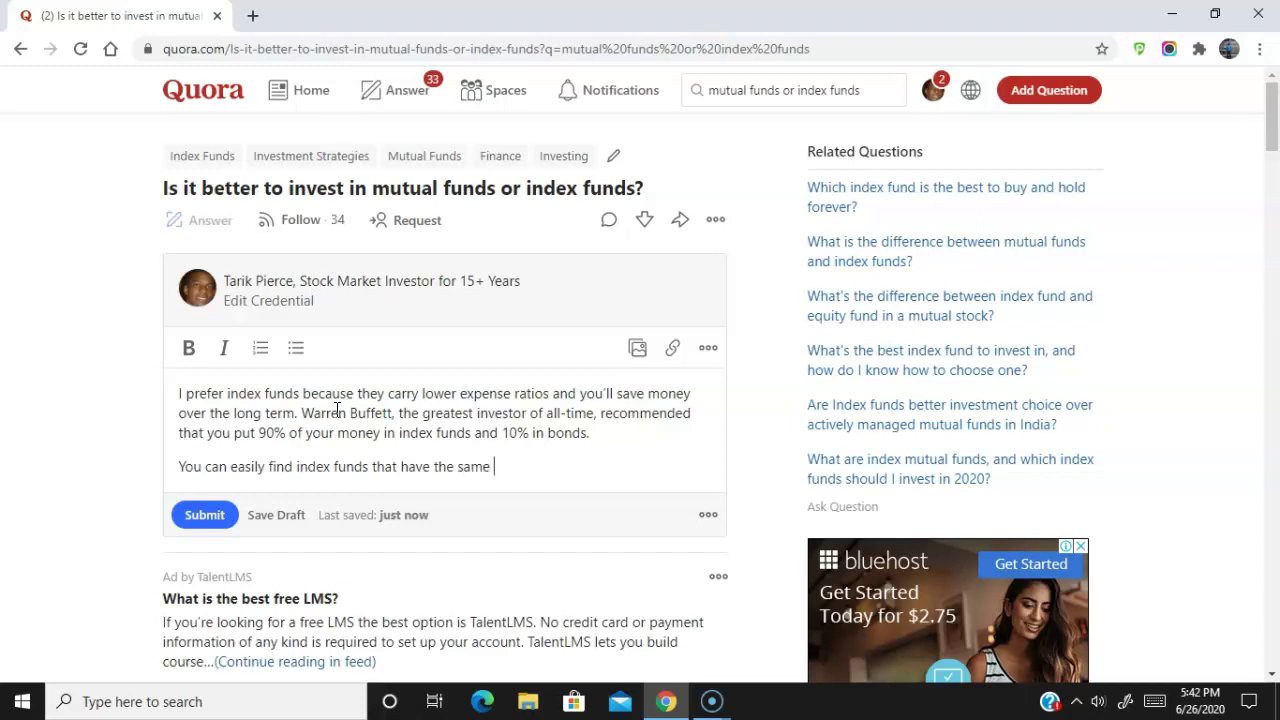
type("holdings as mutu")
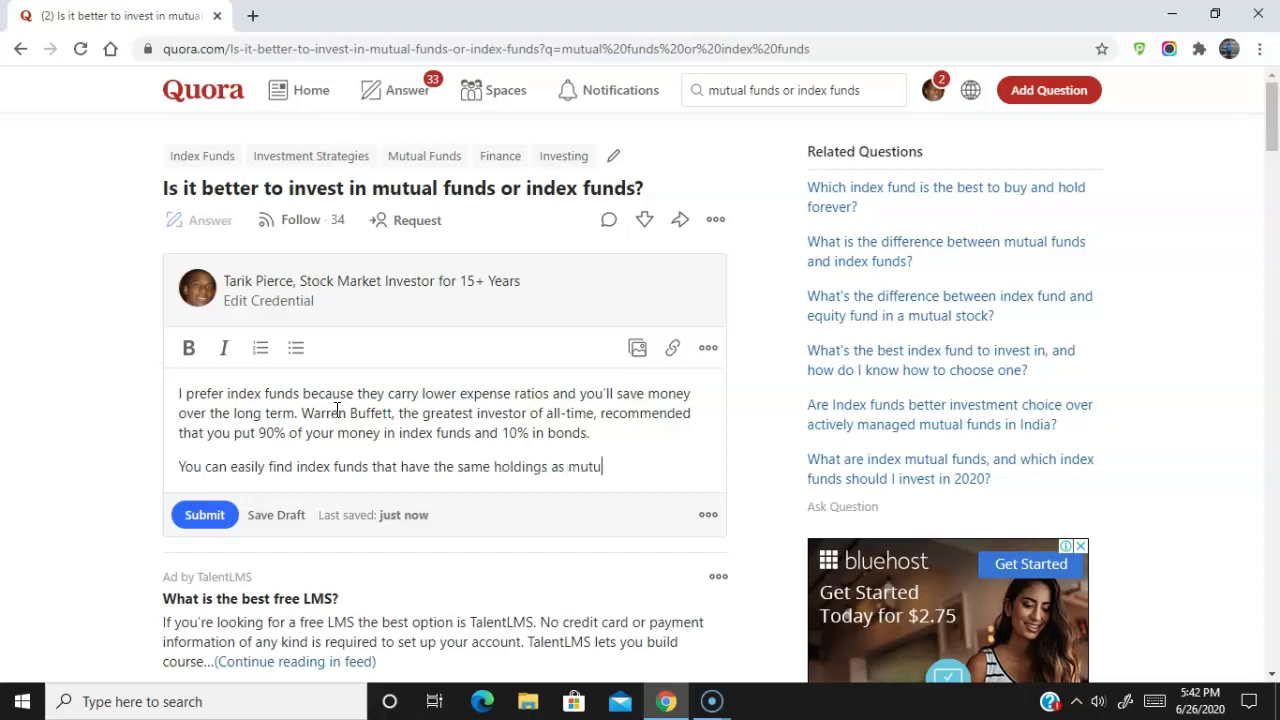
type("al funds. for mo")
key("BackSpace")
key("BackSpace")
type("a much ")
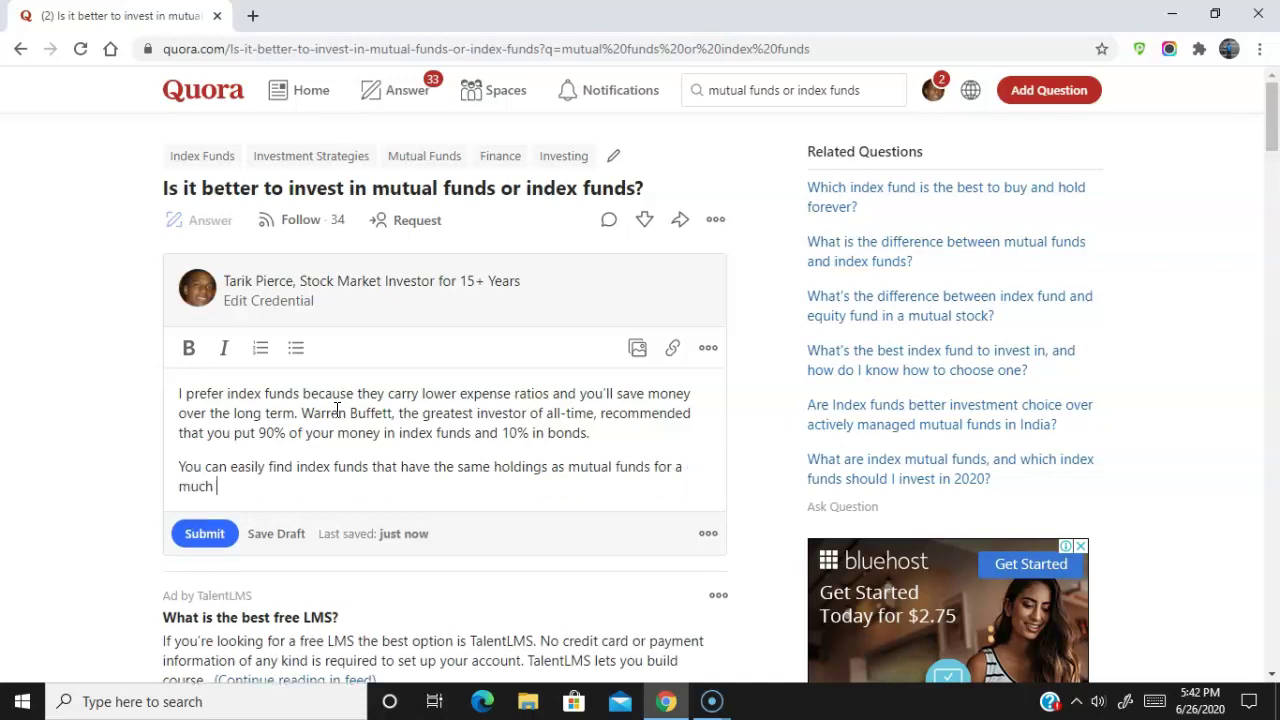
type("cheaper costs. For ")
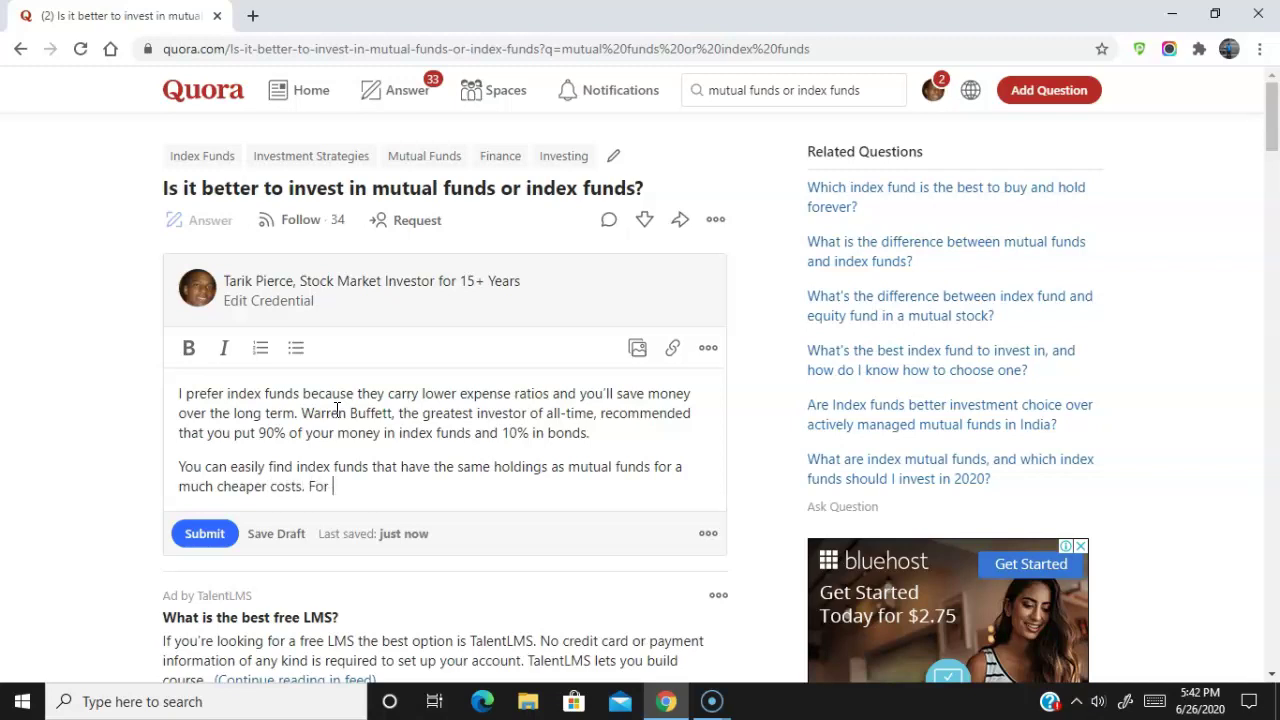
Step: End the answer with "For more information on investing in index funds, check out my website: Investor Trip"
type("more information on inves")
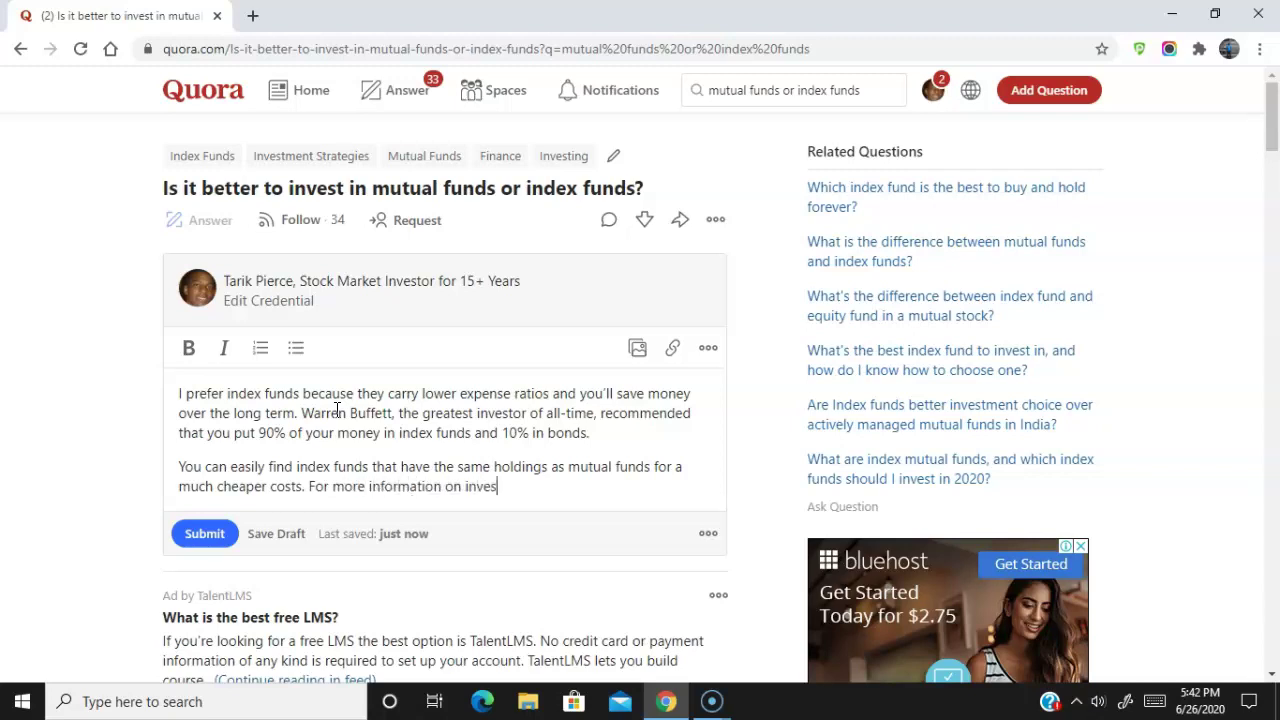
type("ting in index funds, check out my ")
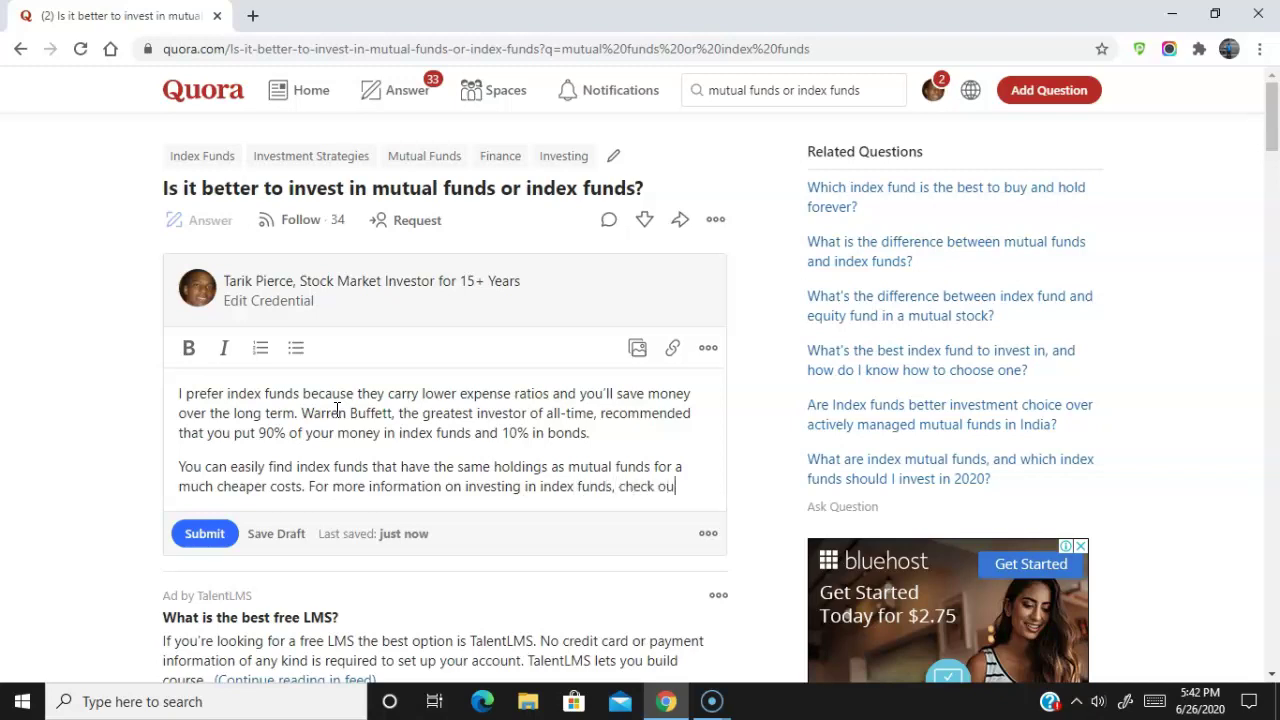
type("website: Investor Trip")
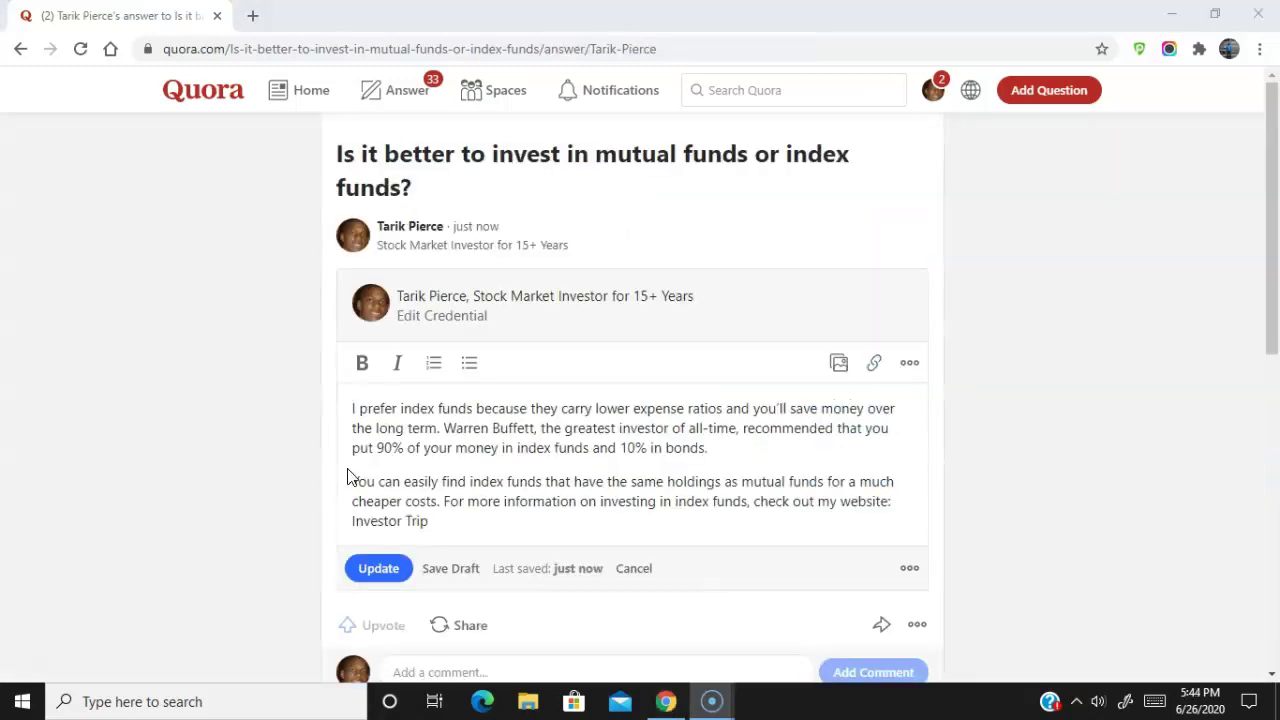
left_click_drag(480, 519, 354, 530)
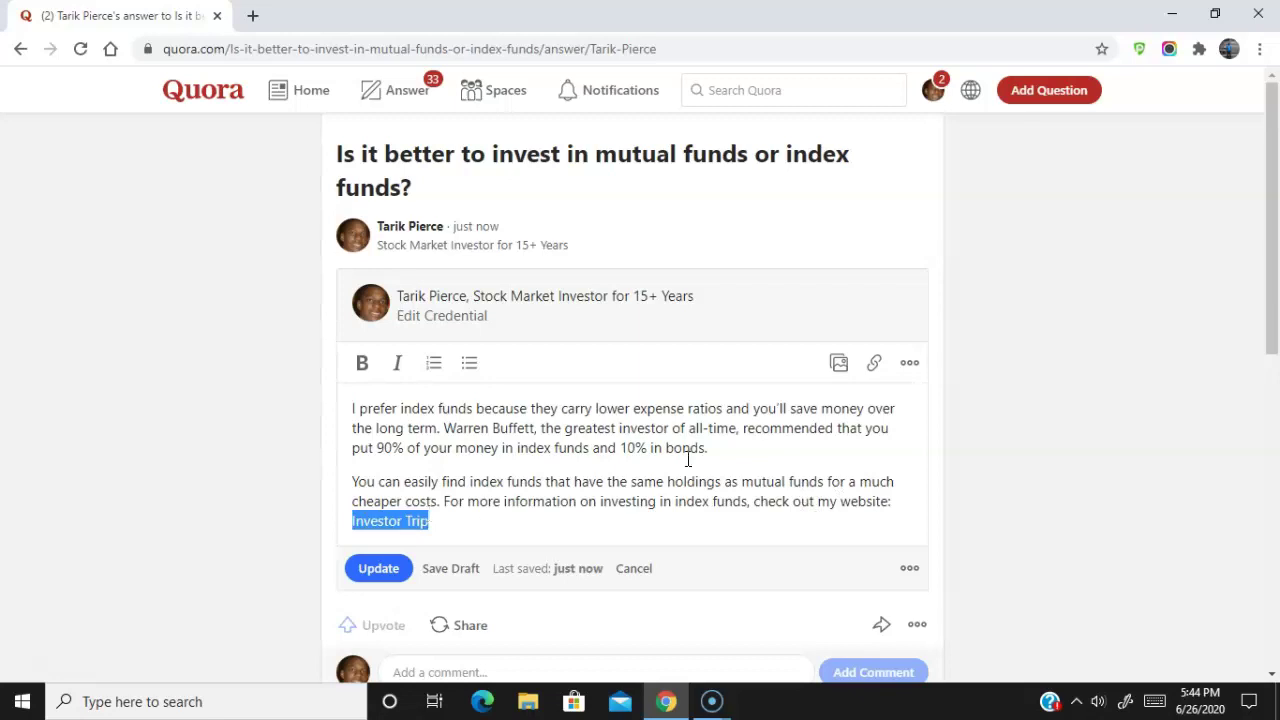
left_click(873, 366)
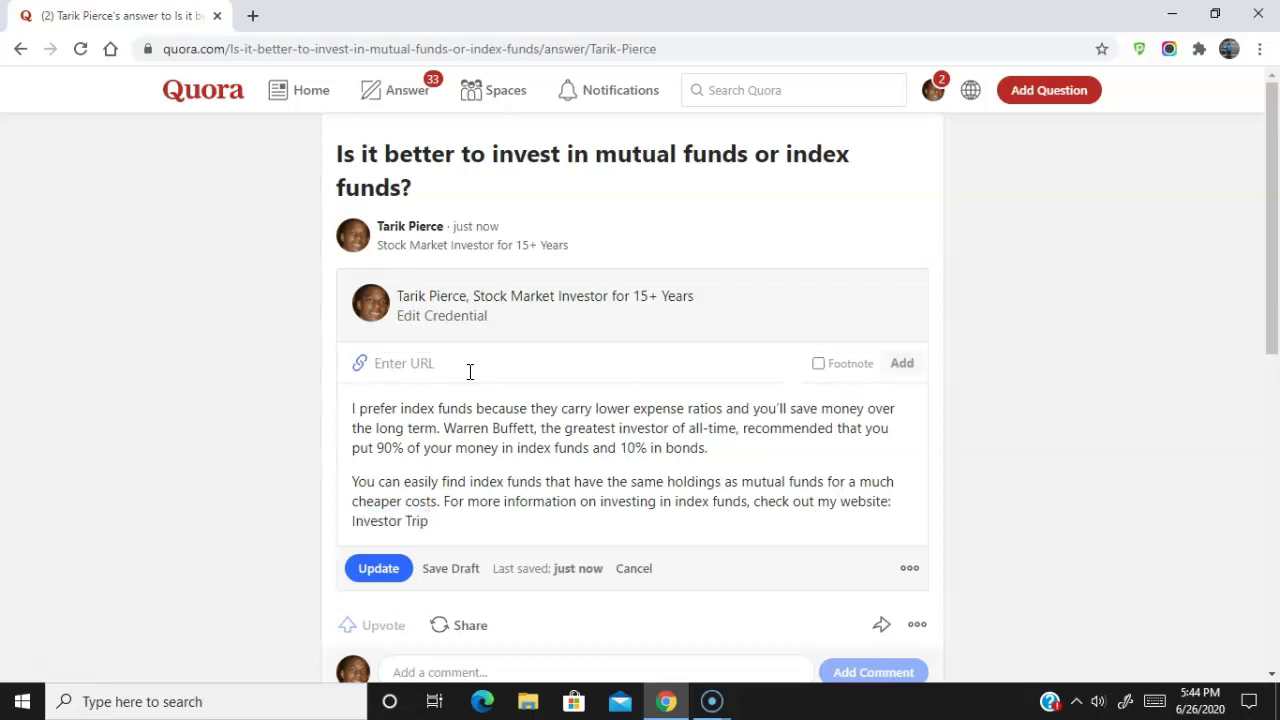
type("https://www.investor")
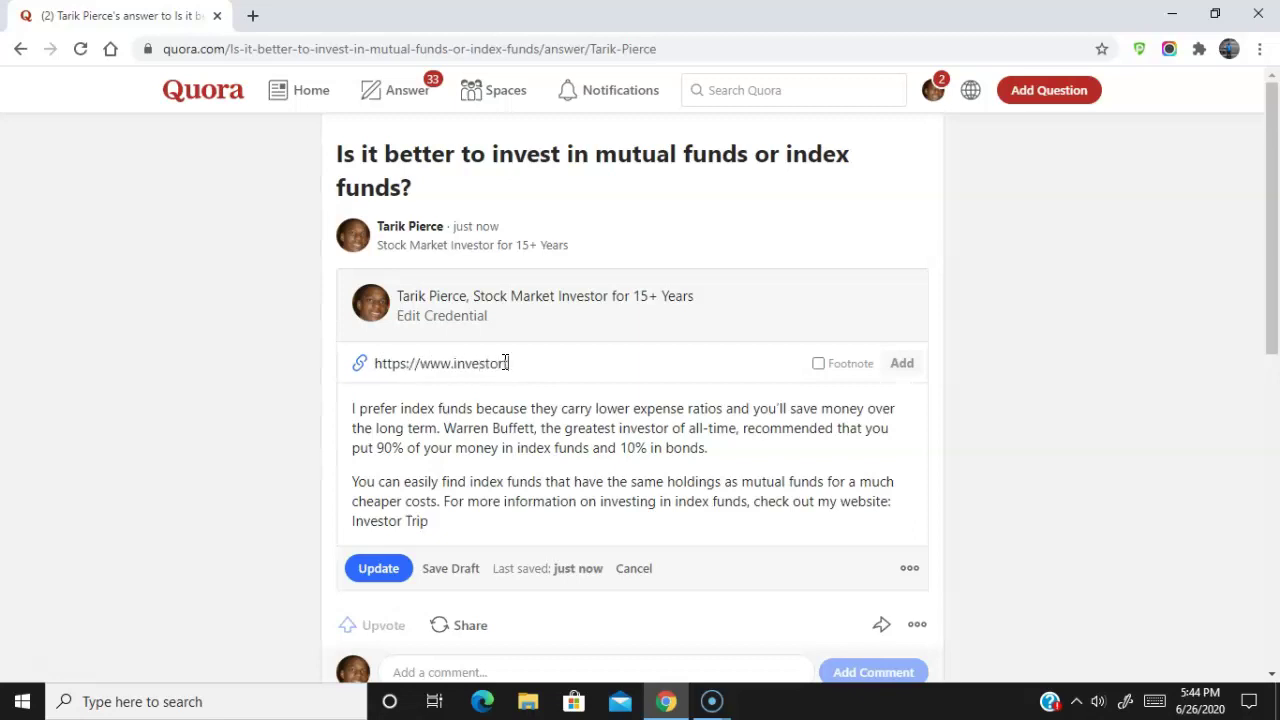
type("trip.com")
left_click(903, 364)
left_click(657, 500)
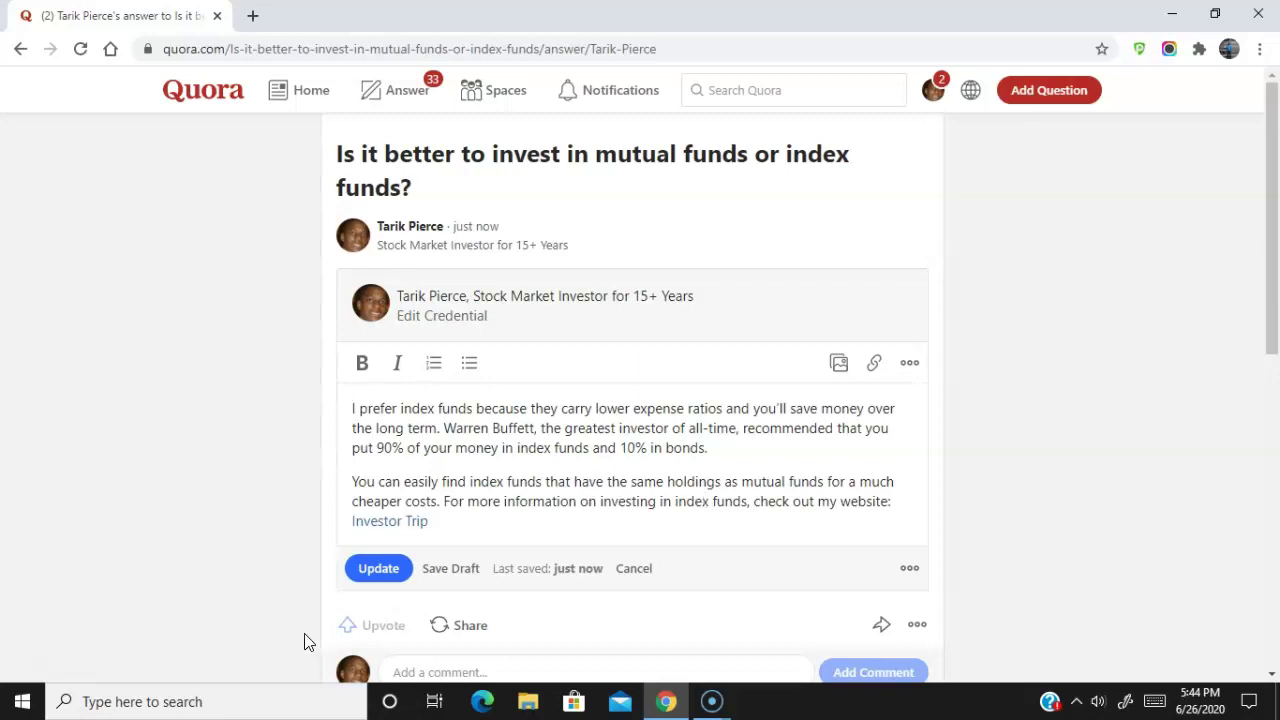
left_click(380, 570)
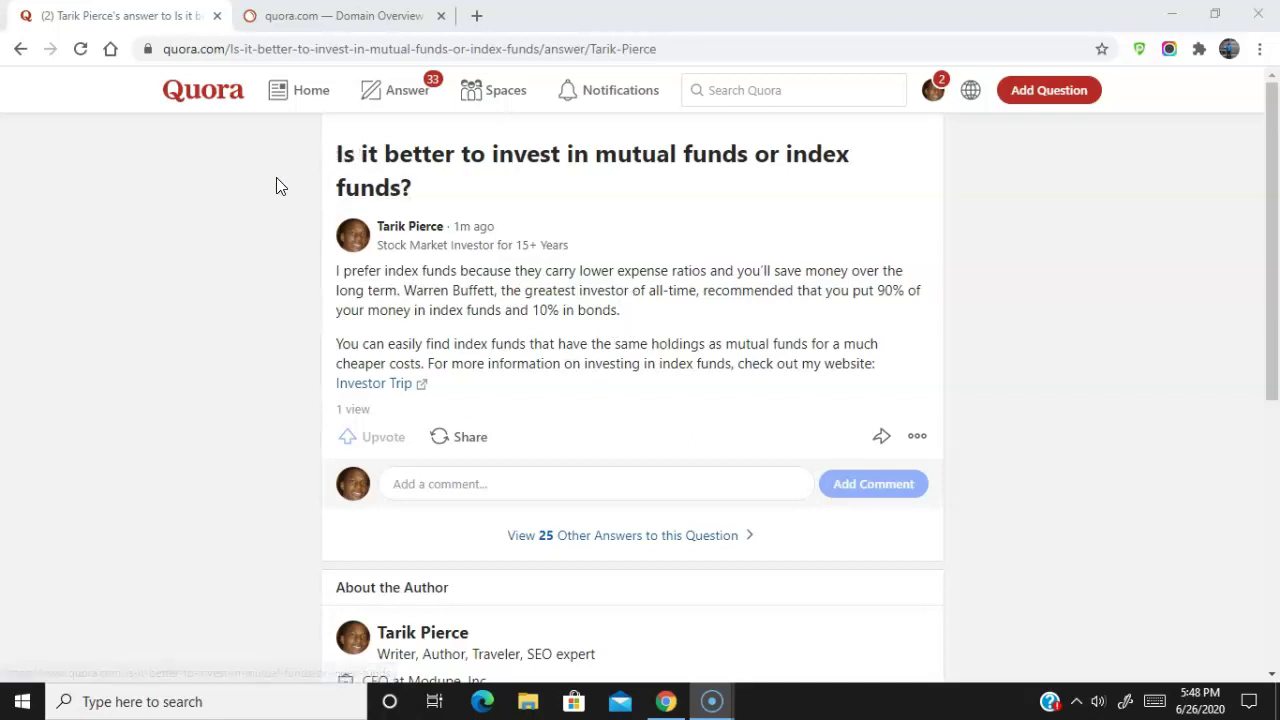
Step: Switch to the Semrush Domain Overview of quora.com and examine its authority score
left_click(363, 16)
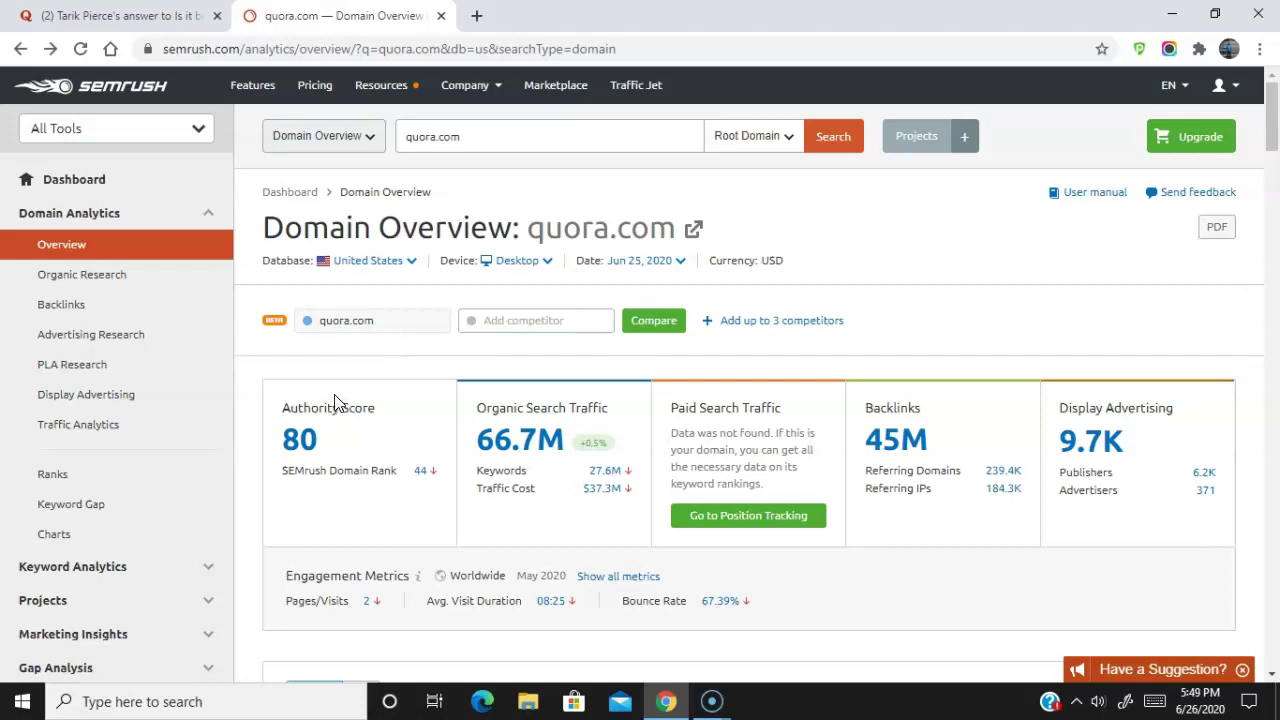
mouse_move(356, 462)
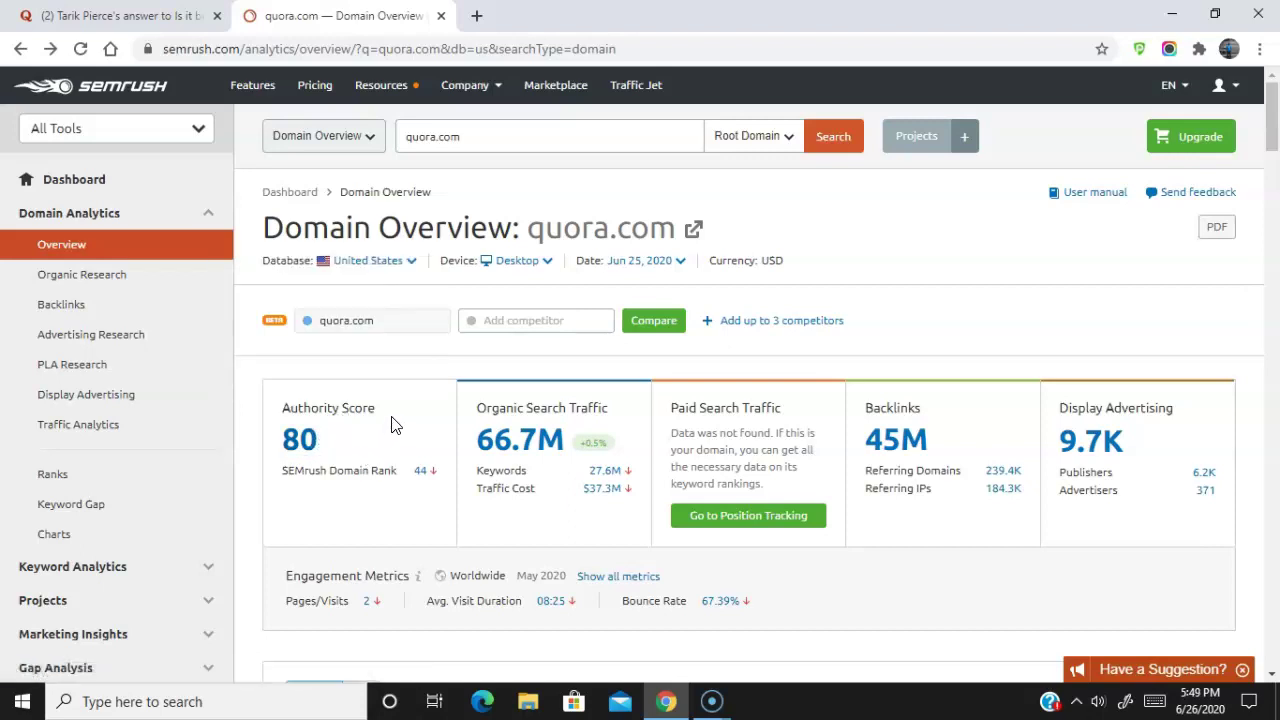